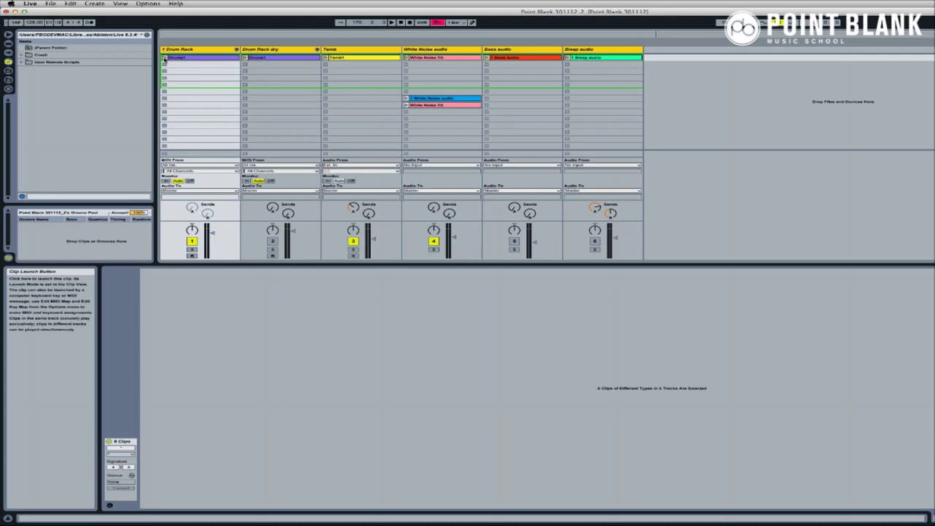
- Play the Drums1 clips on the two drum tracks and switch on the Drum Rack dry track in place of Drum Rack
left_click(164, 58)
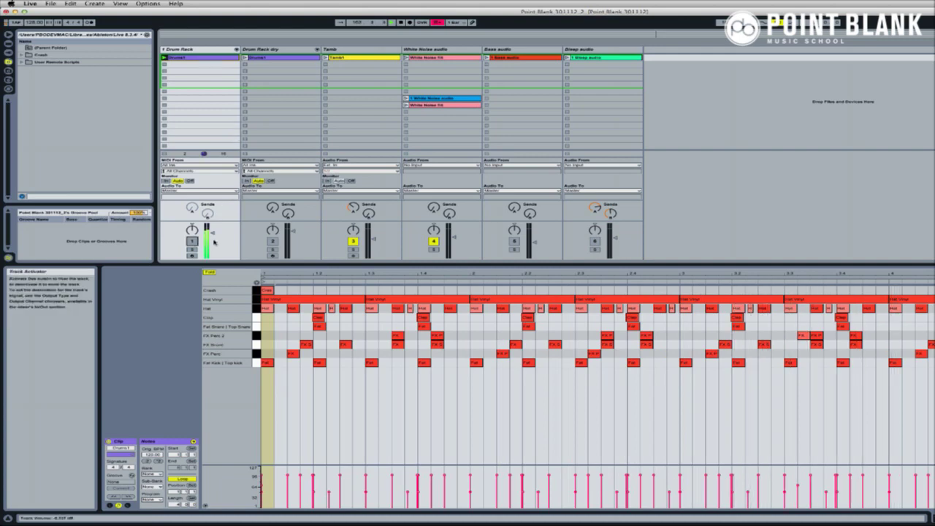
left_click(283, 141)
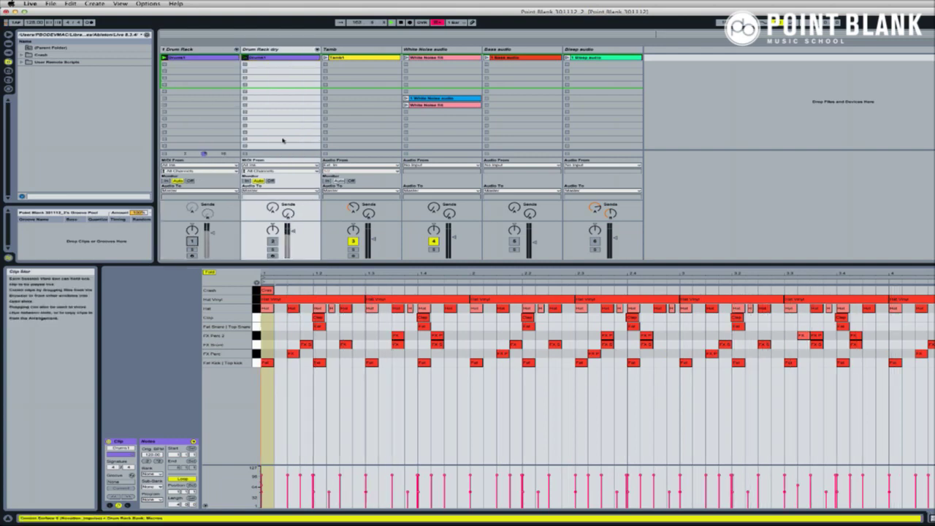
left_click(272, 241)
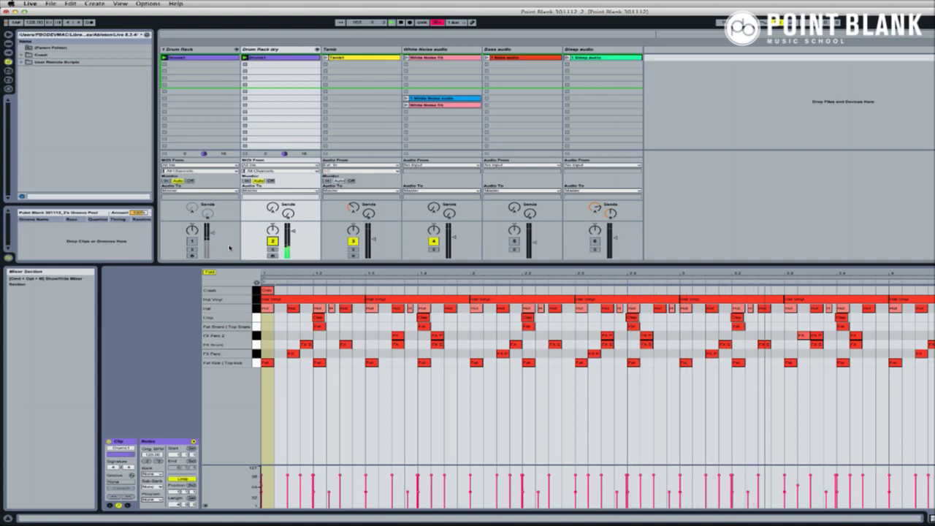
- Compare the processed and dry drums by alternately activating the Drum Rack and Drum Rack dry tracks during playback
key("F1")
key("F2")
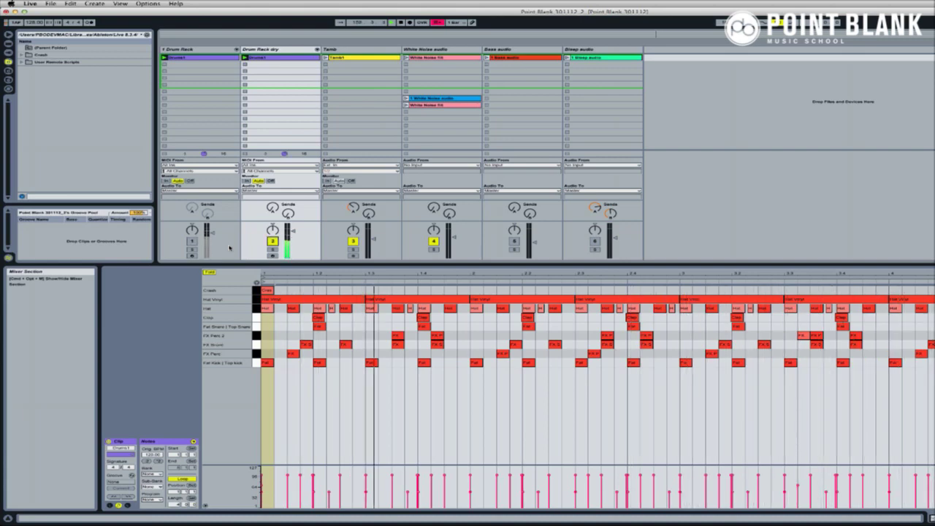
key("F1")
key("F2")
key("F1")
key("F2")
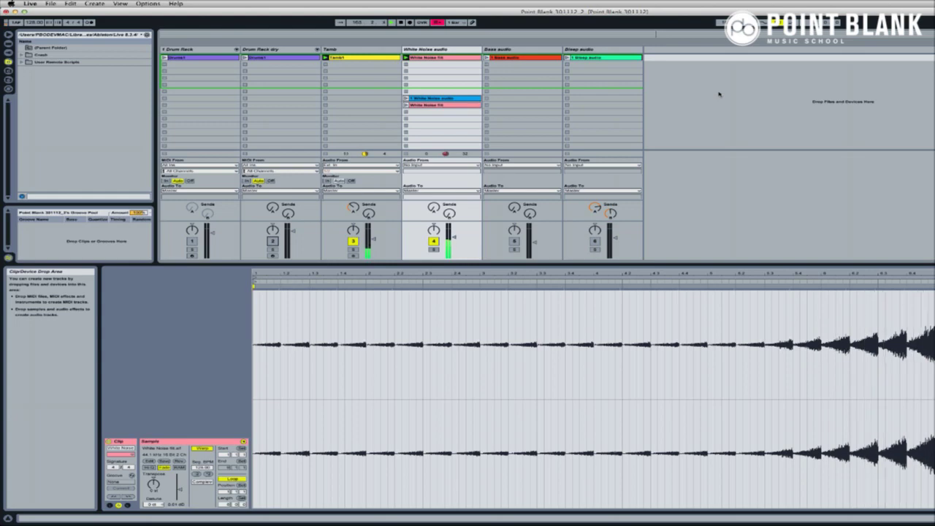
- Add the Bass audio and Bleep audio parts to the playback by activating their tracks and launching their clips
key("Right")
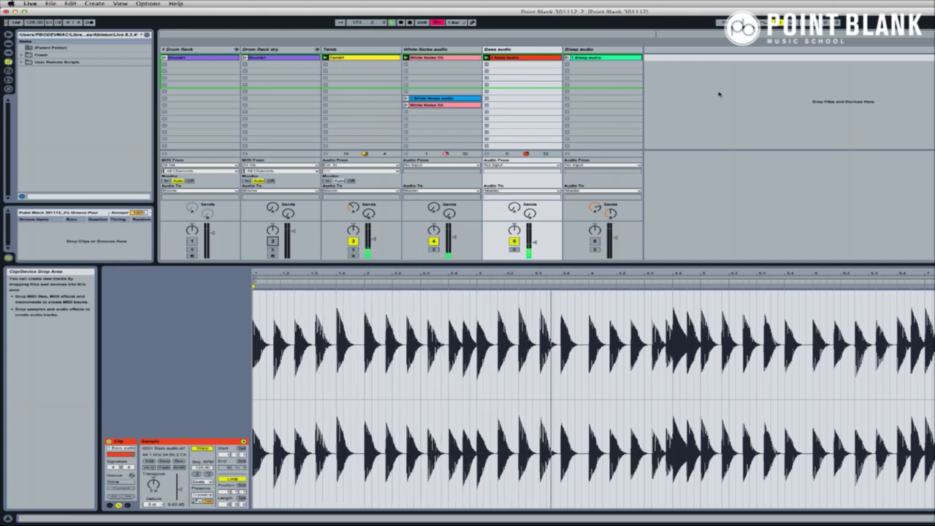
key("F5")
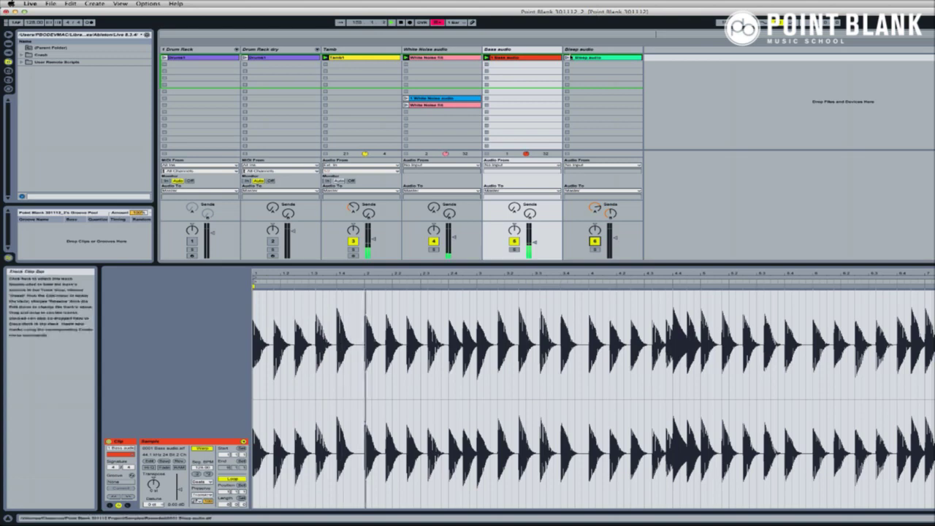
left_click(568, 57)
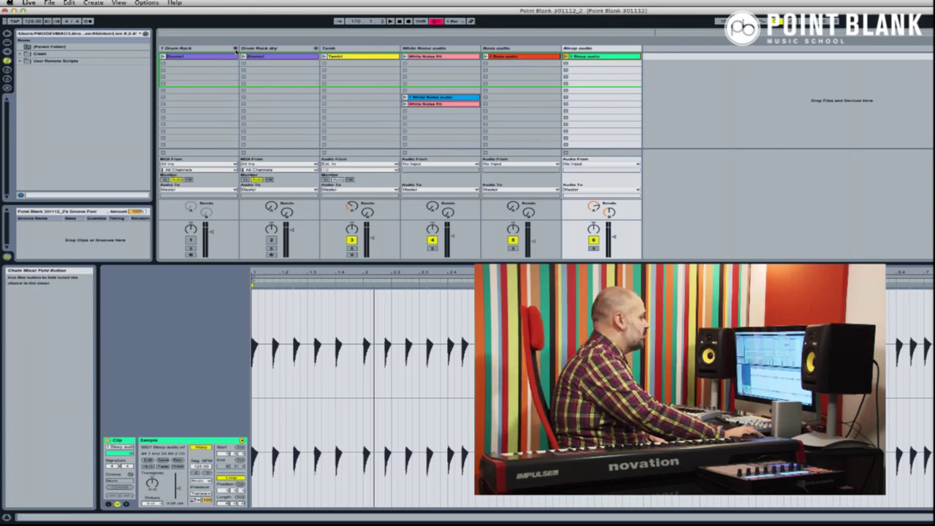
- Unfold the Drum Rack track's chains in the mixer and enlarge the Session View area vertically
left_click(235, 49)
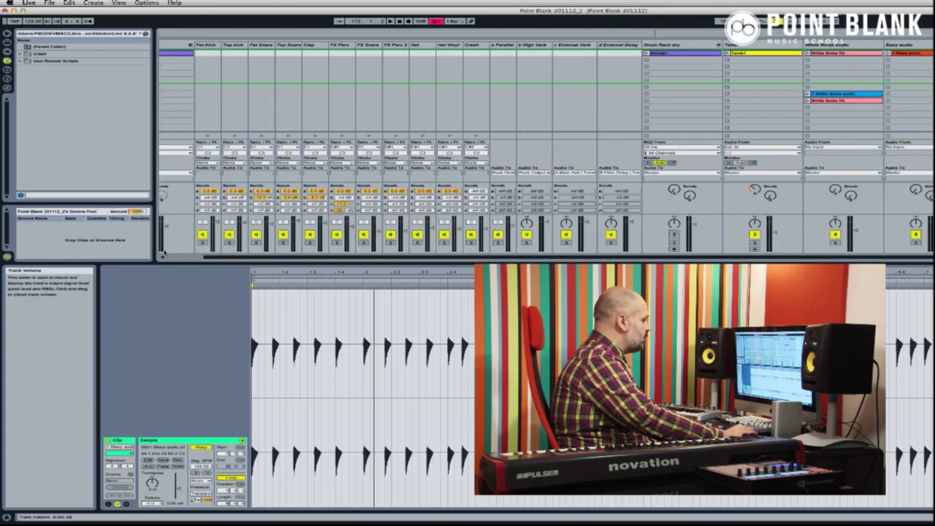
scroll(163, 258, "left", 3)
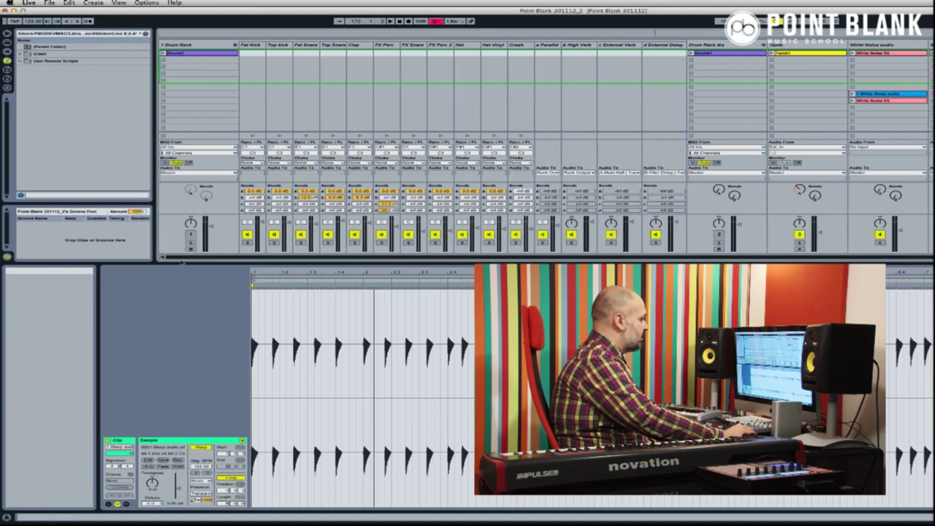
left_click_drag(180, 262, 179, 304)
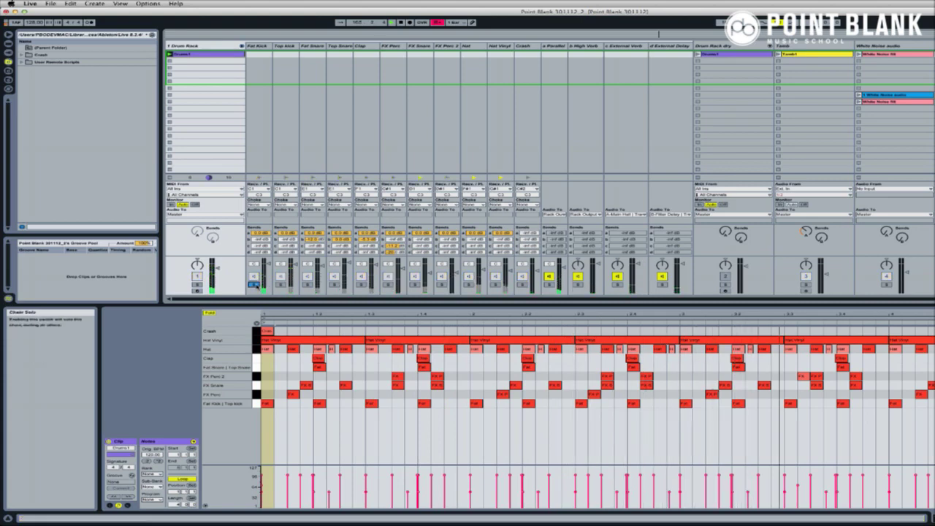
- Audition the Top kick, Fat Snare and Top Snare chains by soloing each in turn, leaving none soloed
left_click(279, 285)
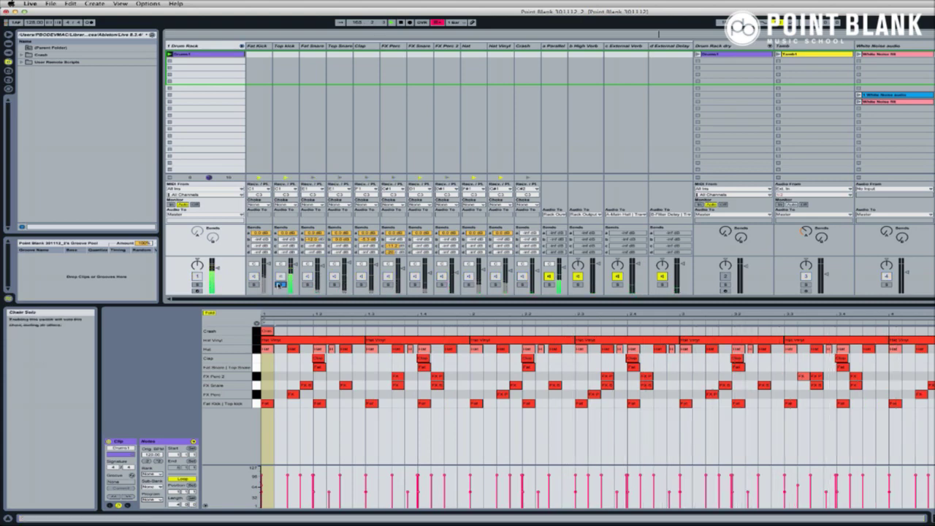
left_click(307, 285)
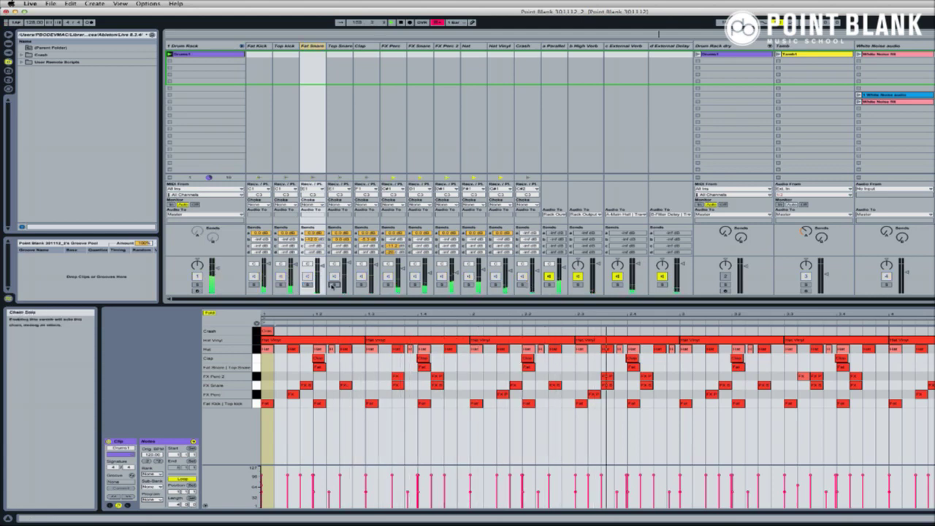
left_click(334, 285)
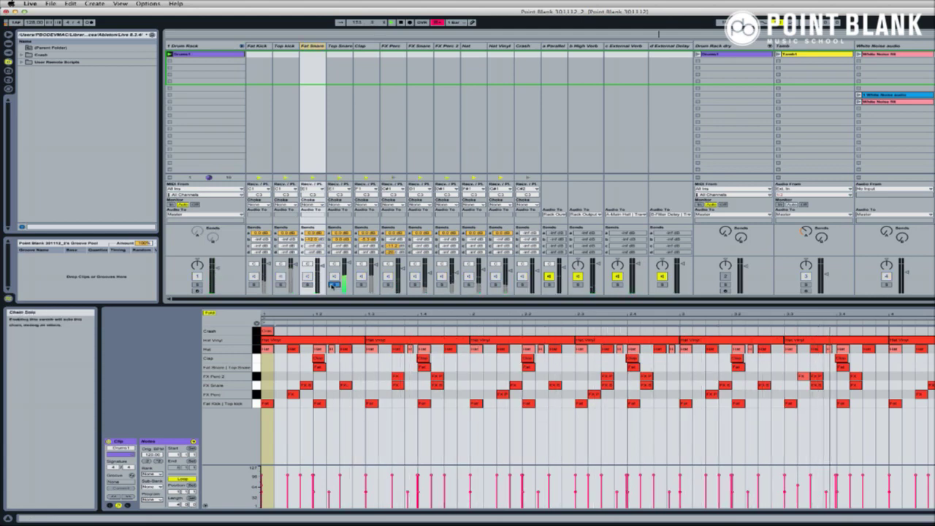
left_click(334, 285)
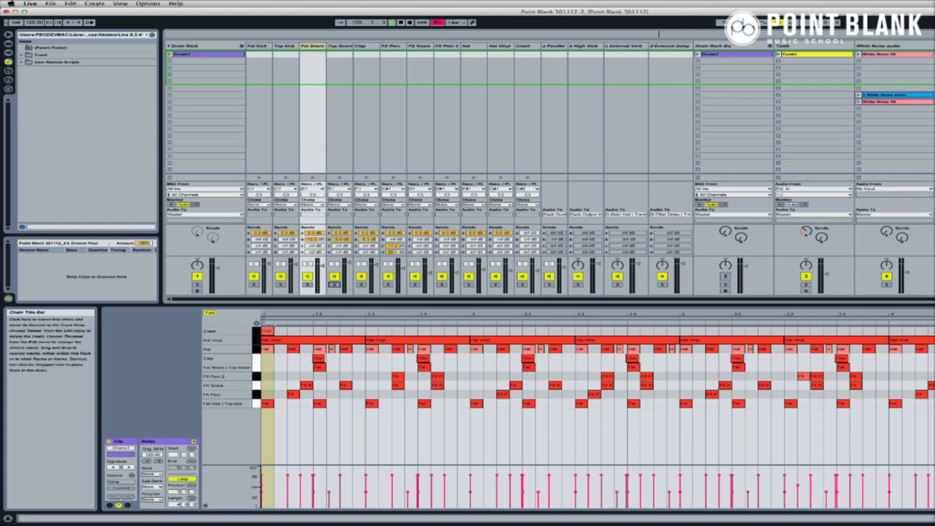
- Show the Drum Rack track's devices and toggle the rack's return chain list, leaving it shown
double_click(194, 46)
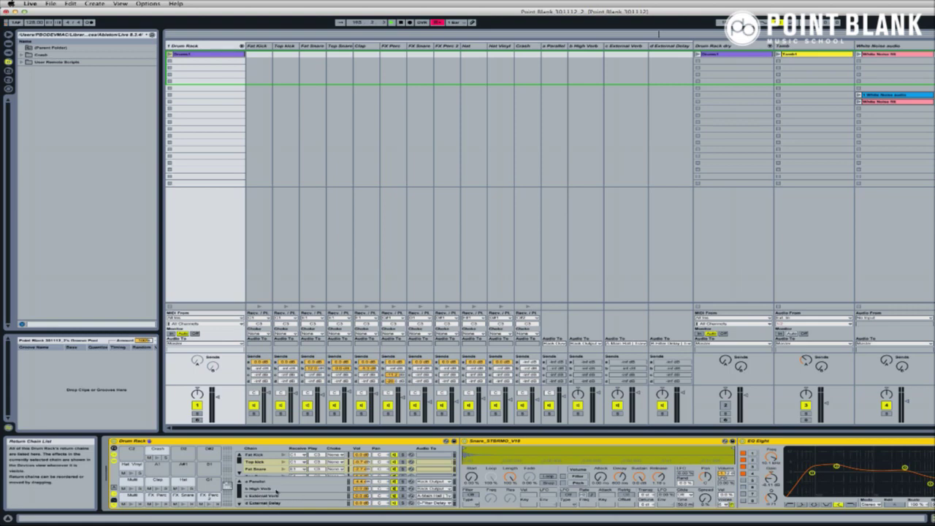
left_click(114, 504)
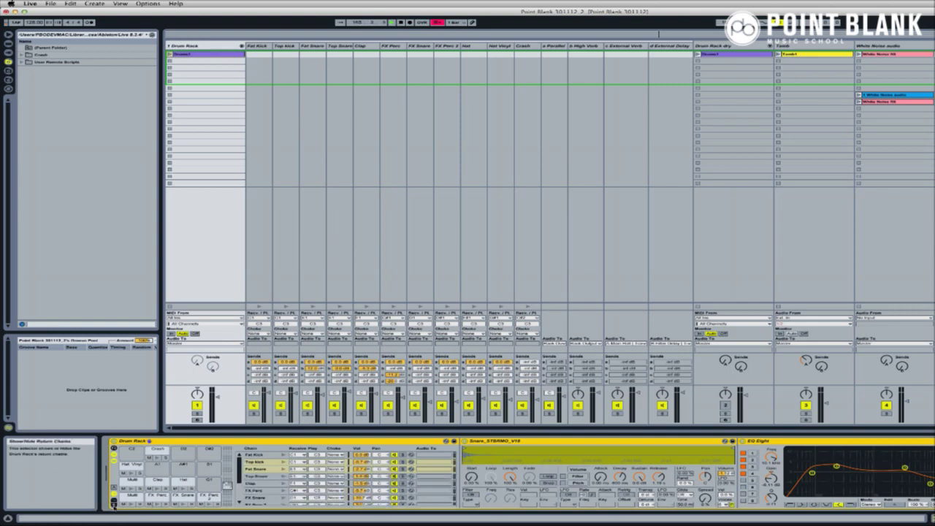
left_click(113, 505)
left_click(113, 504)
left_click(114, 505)
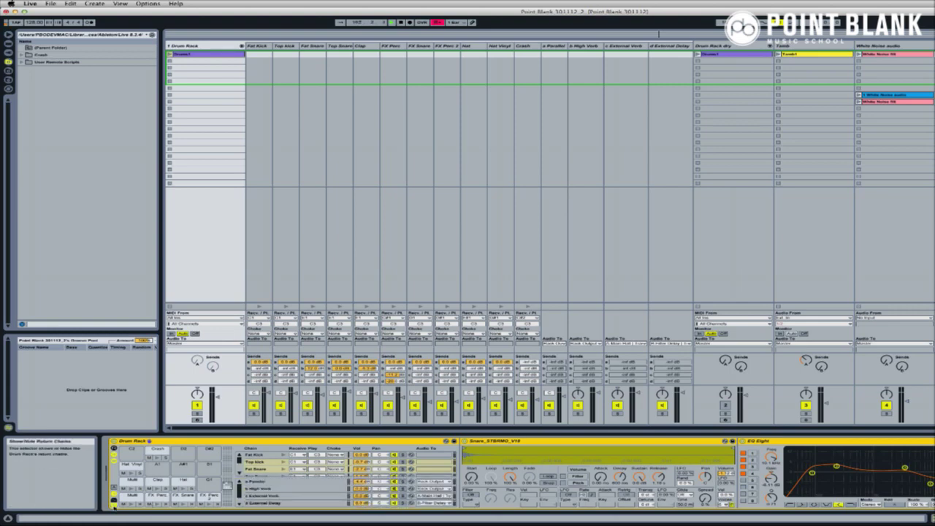
left_click(113, 505)
left_click(113, 505)
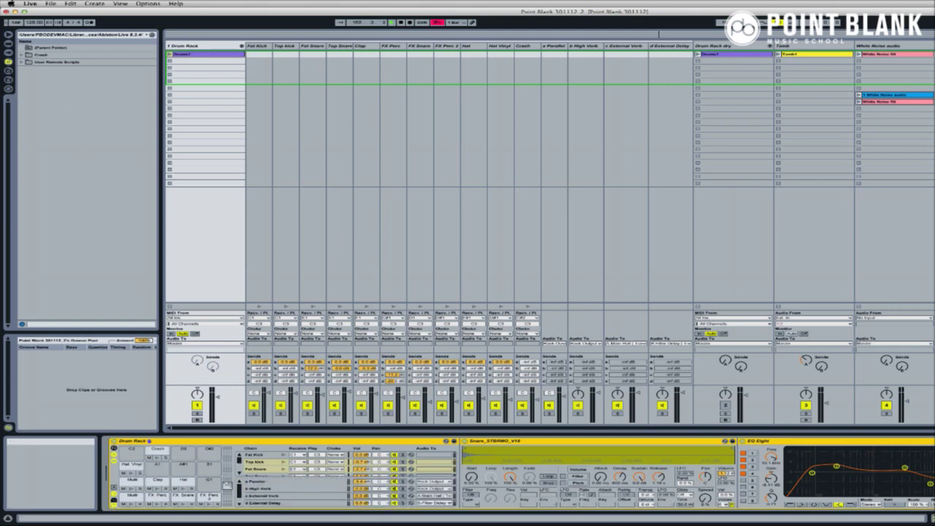
- Show the Live Devices browser and inspect the effects on the Parallel, High Verb, External Verb and External Delay return chains
left_click(8, 43)
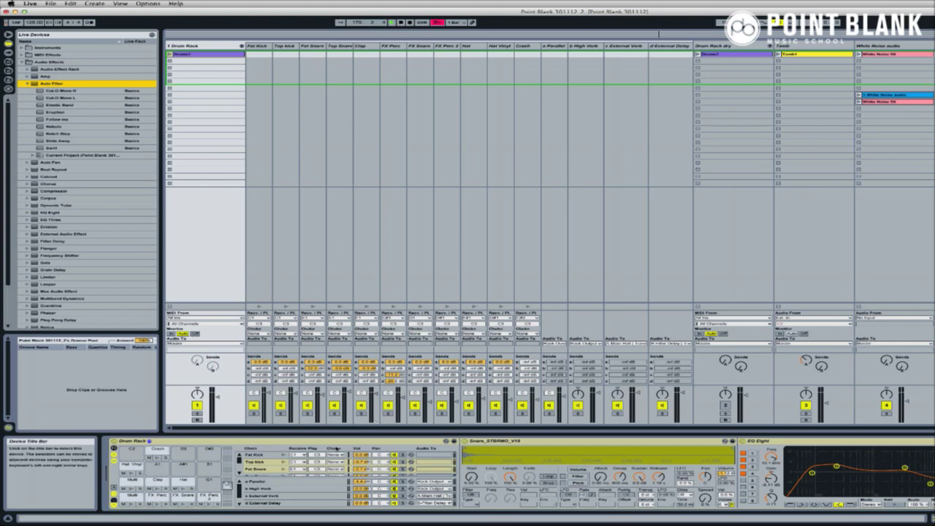
left_click(292, 483)
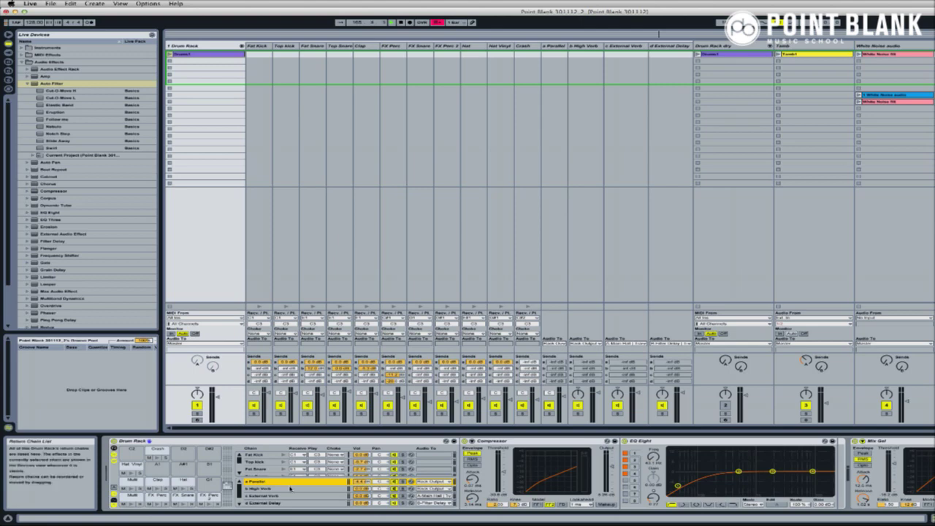
left_click(289, 490)
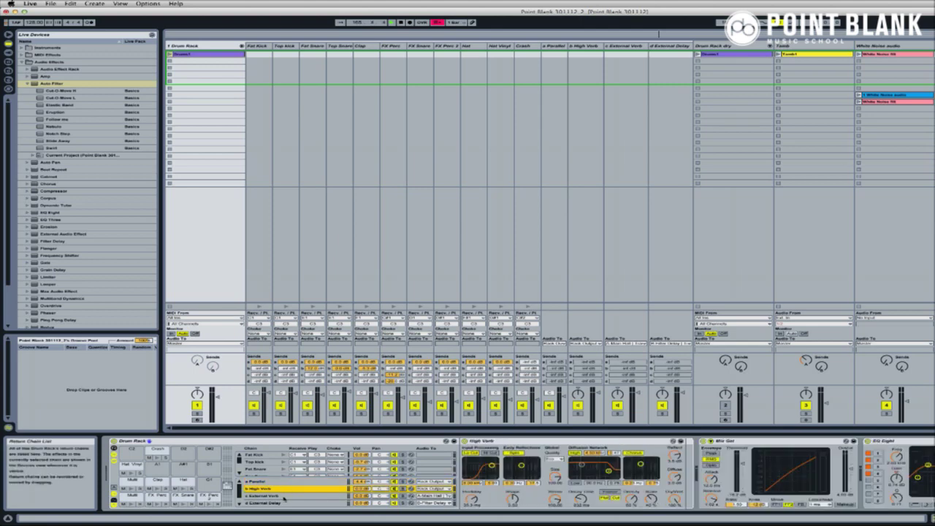
left_click(289, 496)
left_click(289, 502)
left_click(288, 497)
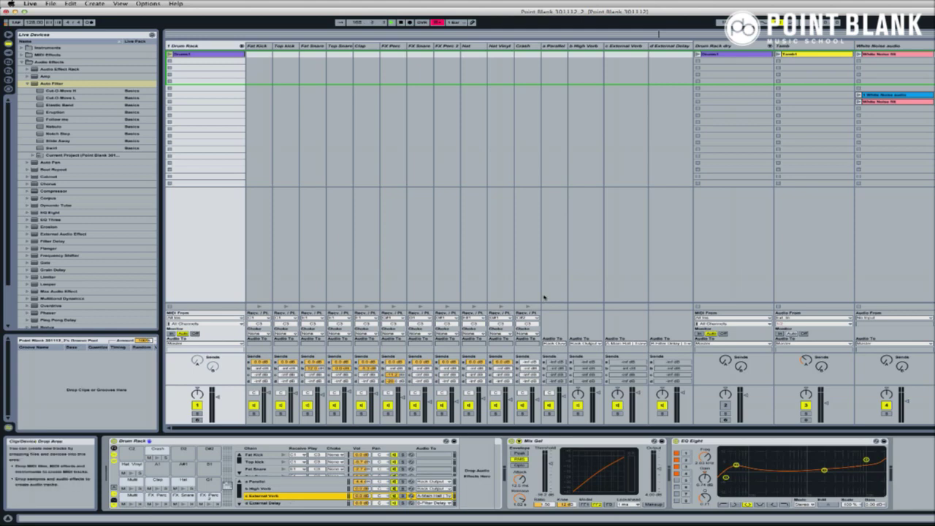
- Examine the Compressor on the Parallel return chain and solo that chain while the Drum Rack's Drums1 clip plays
left_click(560, 46)
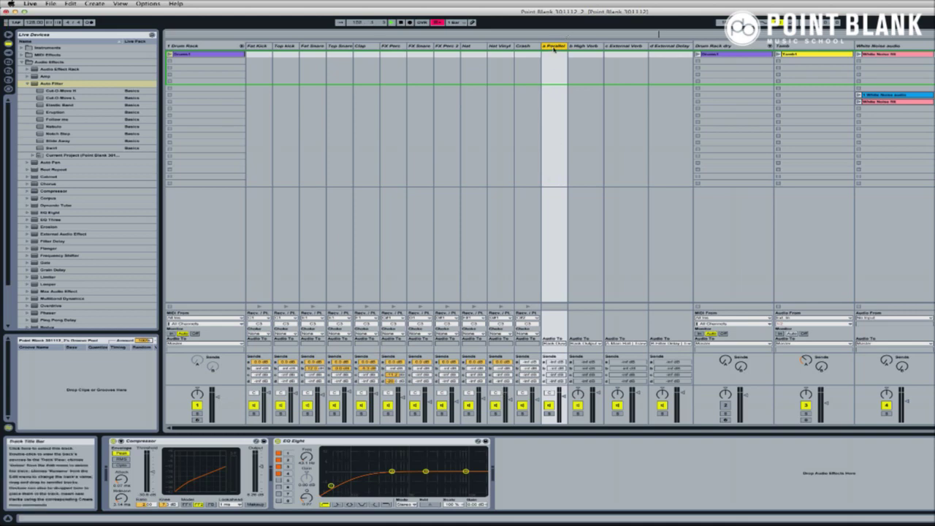
left_click(188, 443)
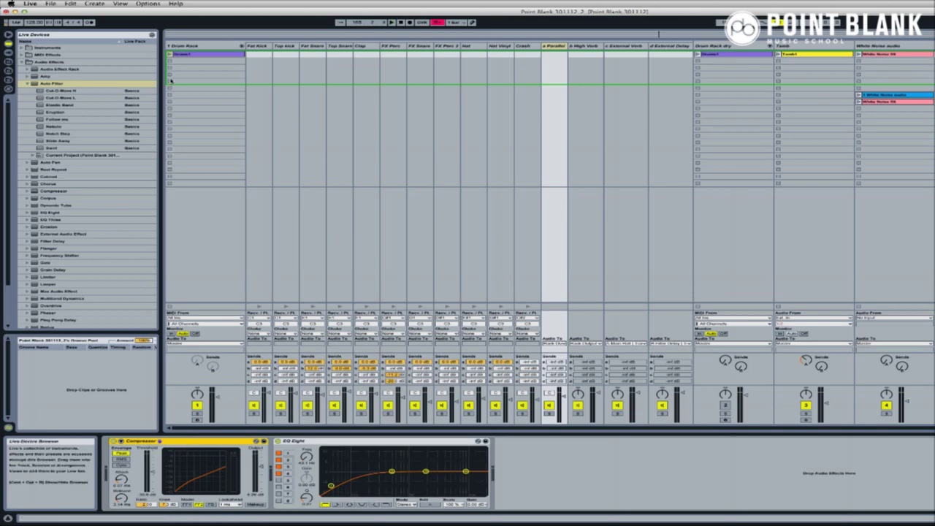
left_click(170, 55)
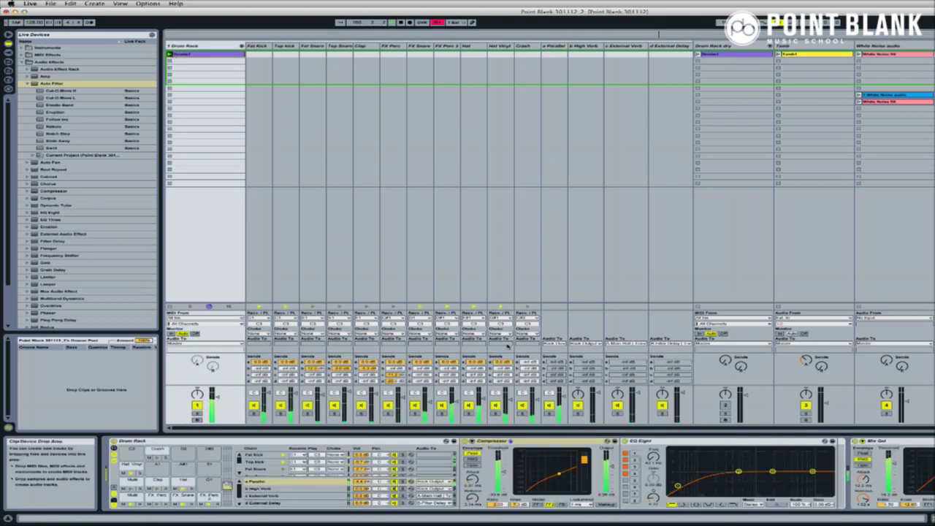
left_click(542, 50)
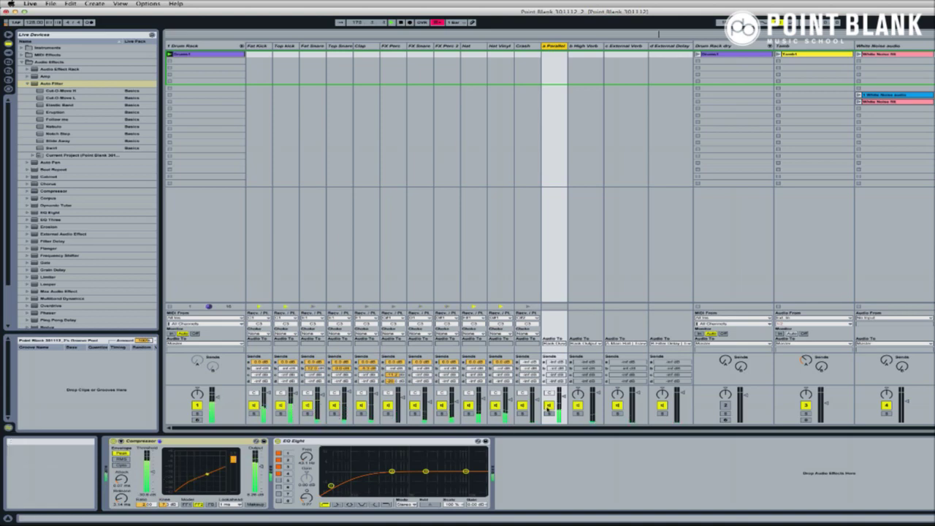
left_click(549, 413)
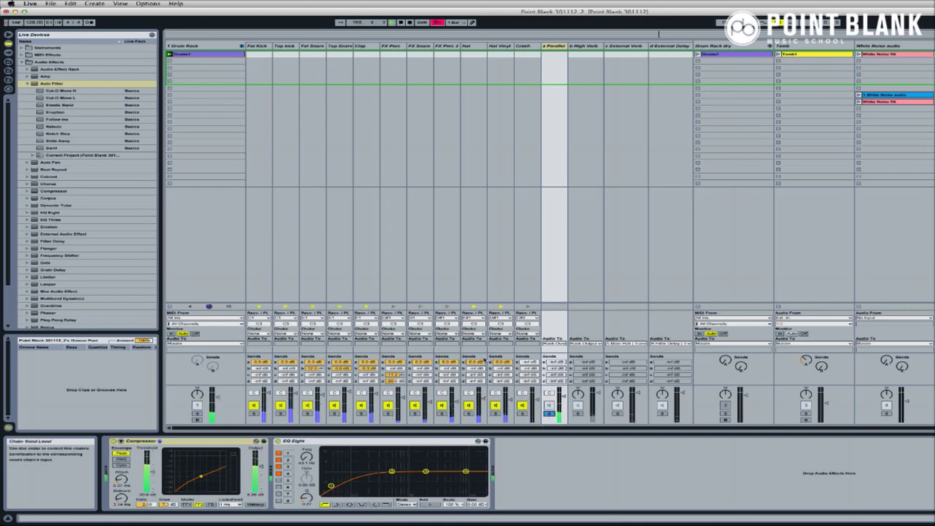
- Lower the Hat and FX Snare chains' sends to the Parallel return to -inf dB and unsolo the return chain
left_click_drag(480, 363, 480, 402)
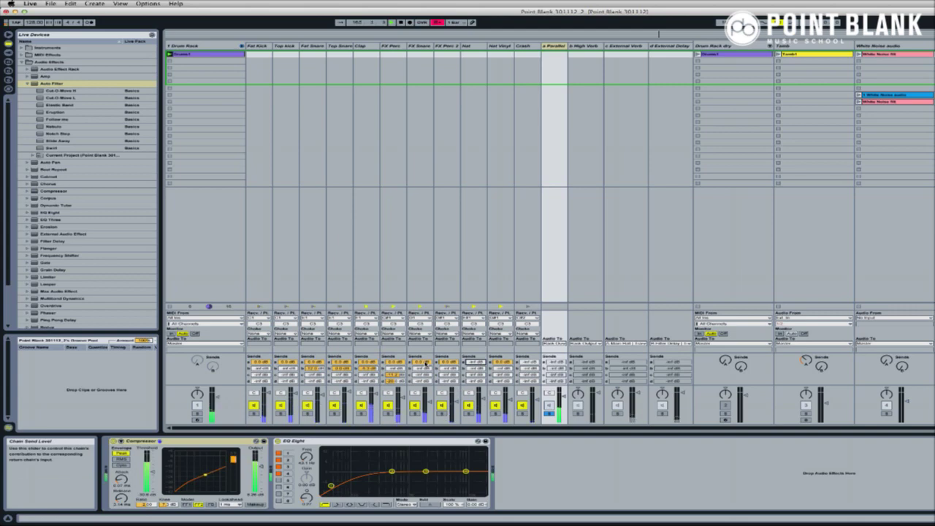
left_click_drag(426, 363, 426, 409)
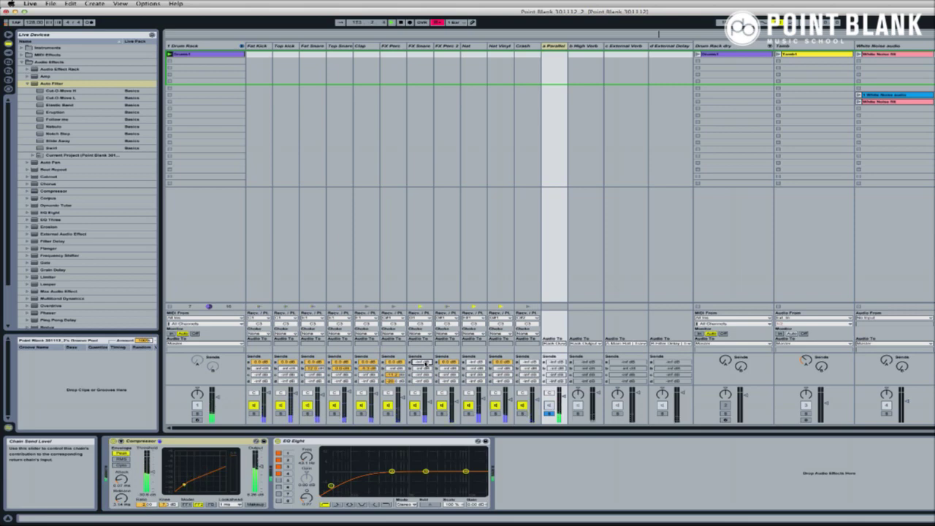
left_click(550, 413)
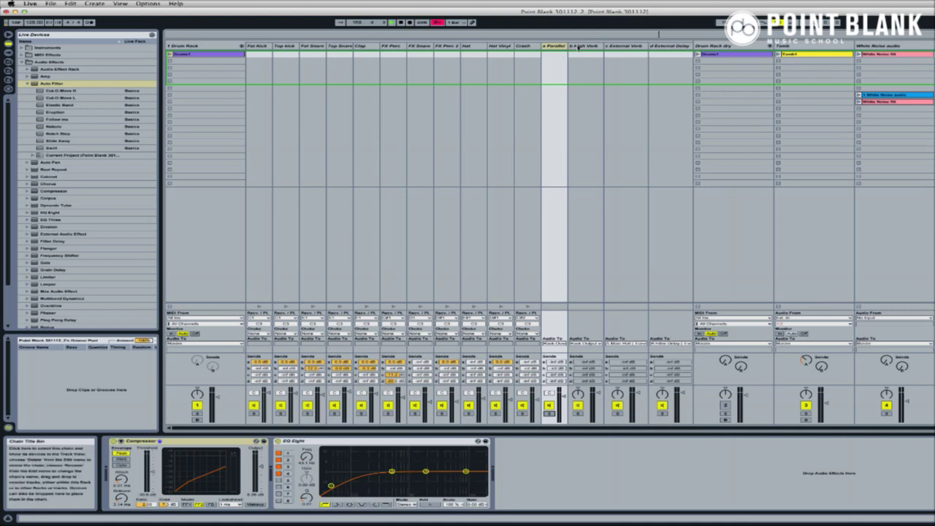
- Examine the High Verb return chain's reverb and solo that chain while the Drum Rack's Drums1 clip plays
left_click(578, 46)
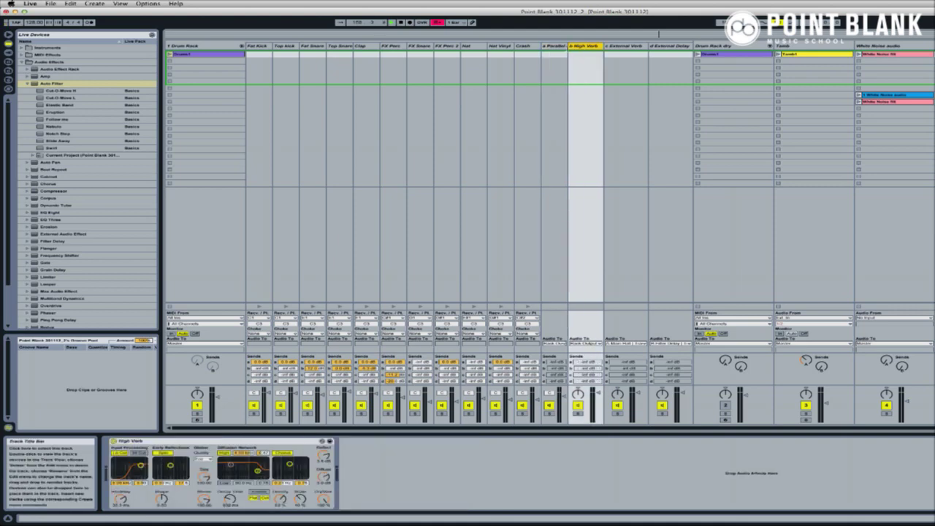
left_click(553, 46)
left_click(578, 46)
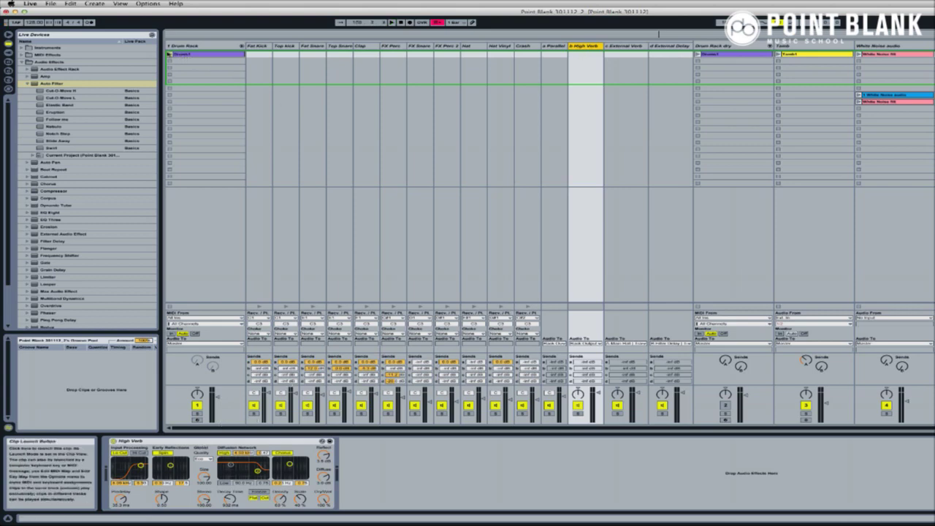
left_click(202, 62)
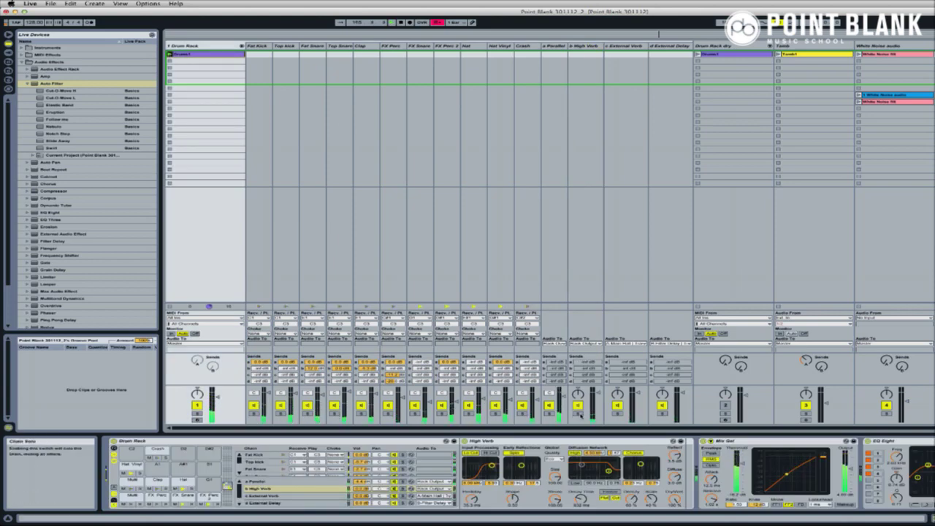
left_click(578, 413)
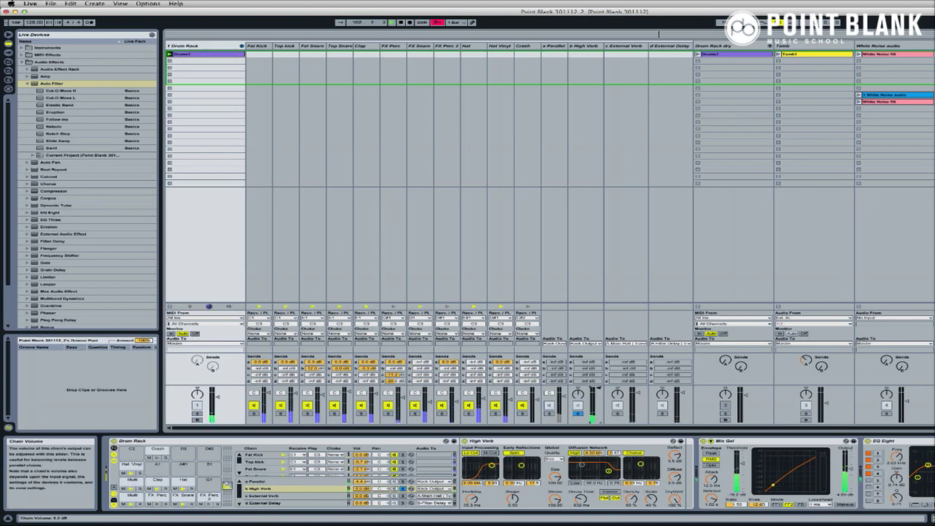
- Lower the High Verb return chain's volume and unsolo the chain
left_click(591, 404)
left_click(577, 414)
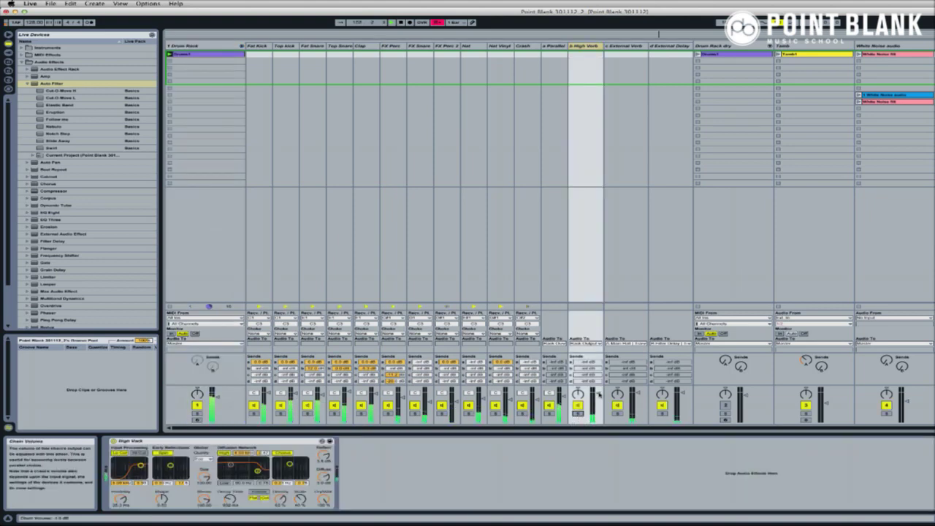
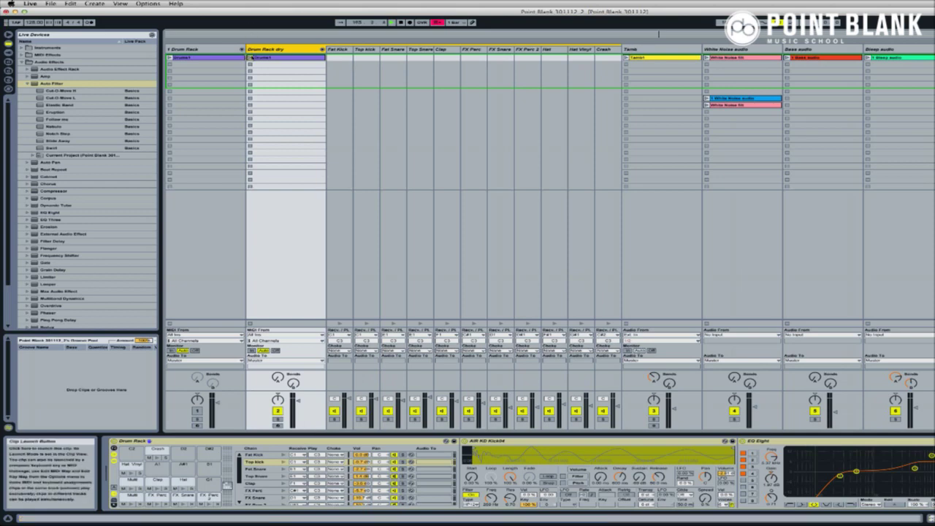
- Play the Drum Rack dry track's Drums1 clip to hear the unprocessed drums, and stop it
left_click(250, 58)
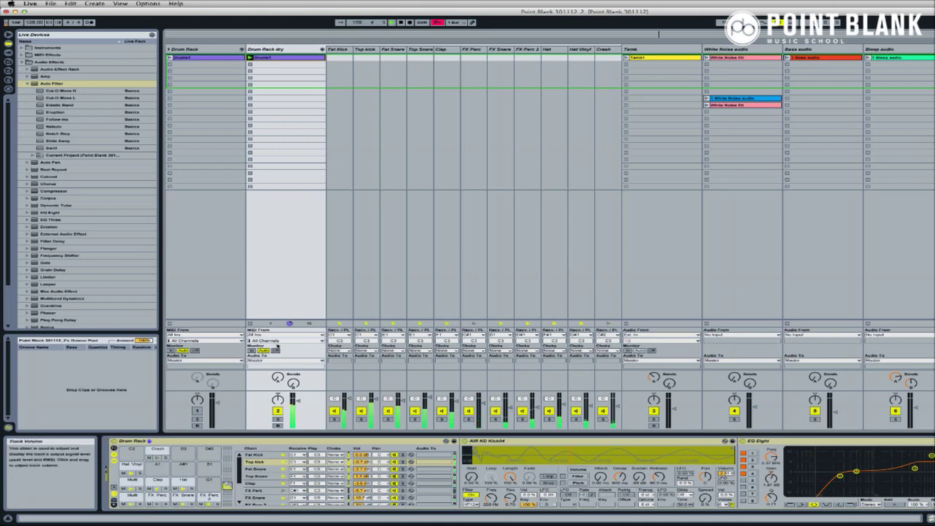
left_click(250, 66)
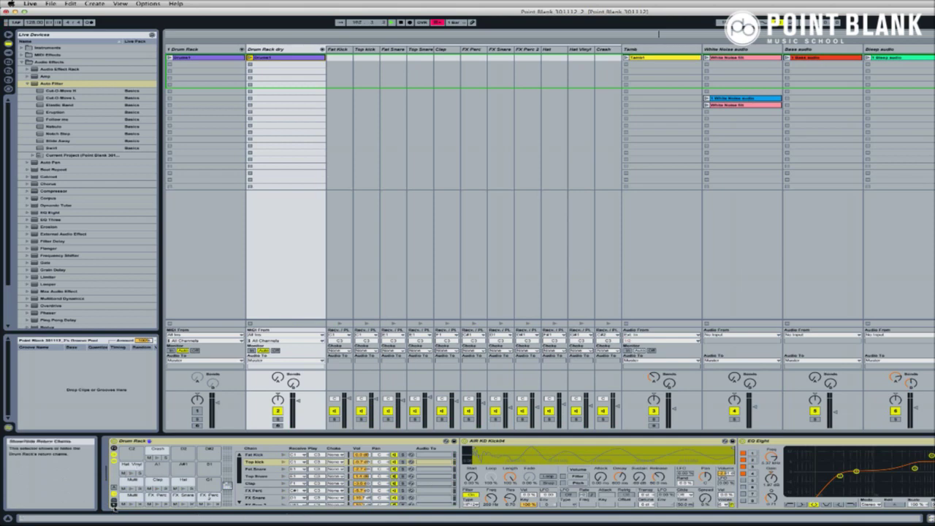
- Show the return chains of the Drum Rack dry track's rack and add a Compressor as a return chain
left_click(114, 504)
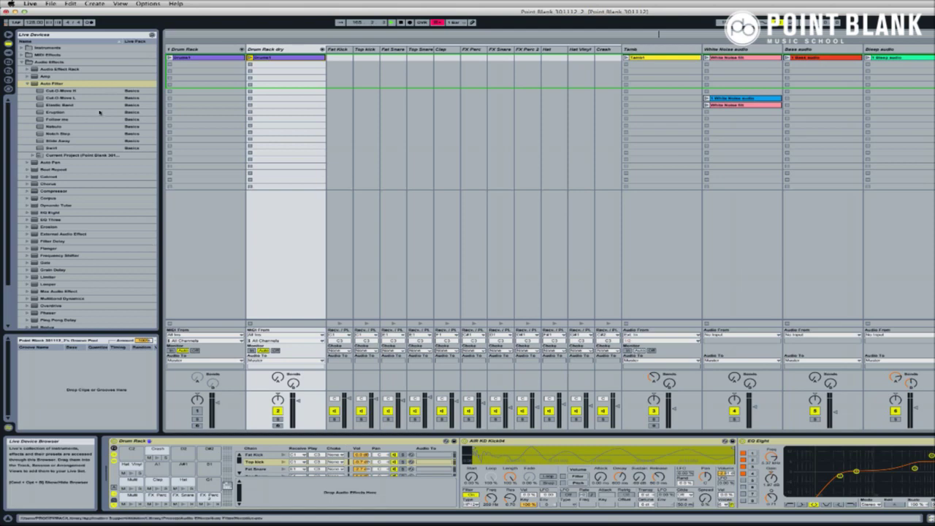
scroll(59, 138, "down", 3)
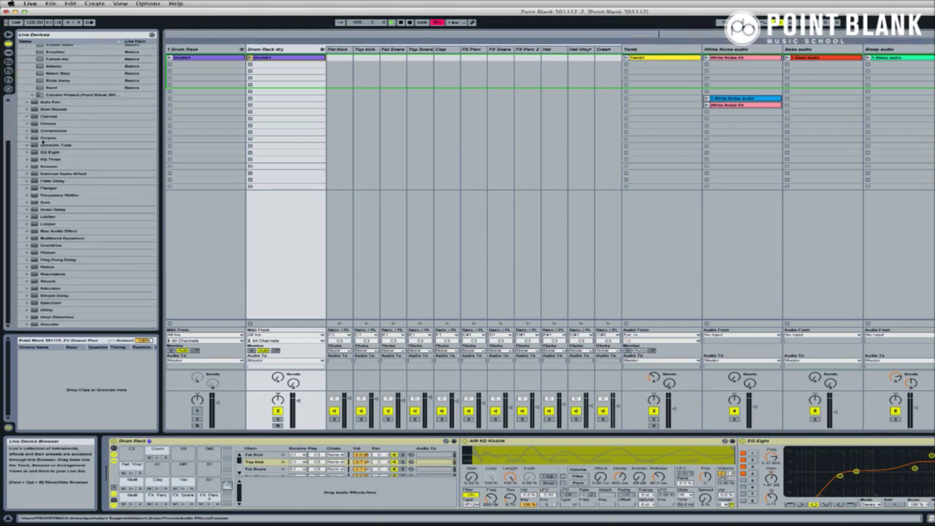
left_click_drag(37, 132, 383, 486)
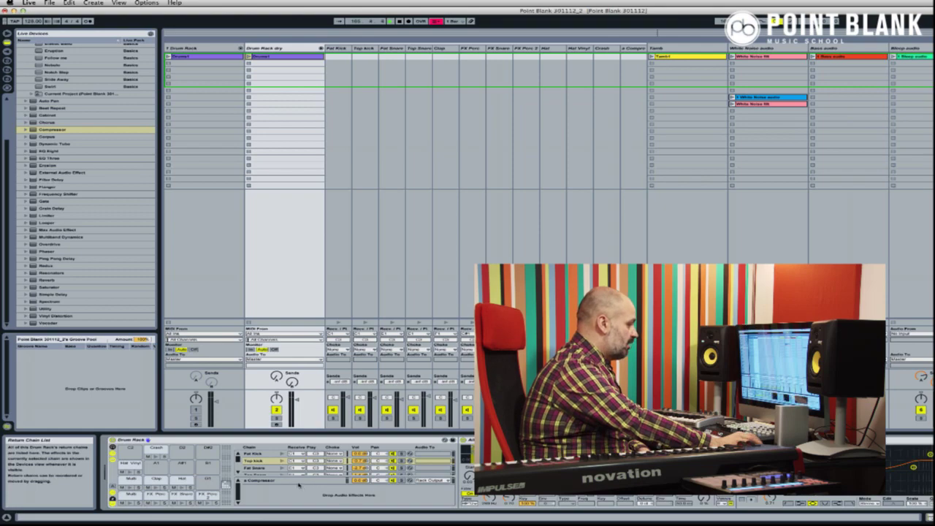
- Select the Compressor return chain and examine its available audio output destinations
left_click(296, 482)
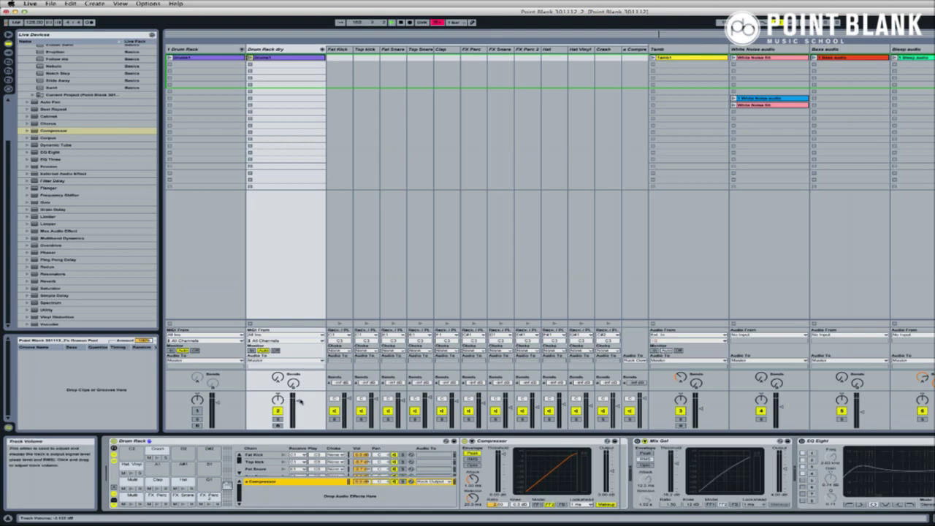
left_click(438, 483)
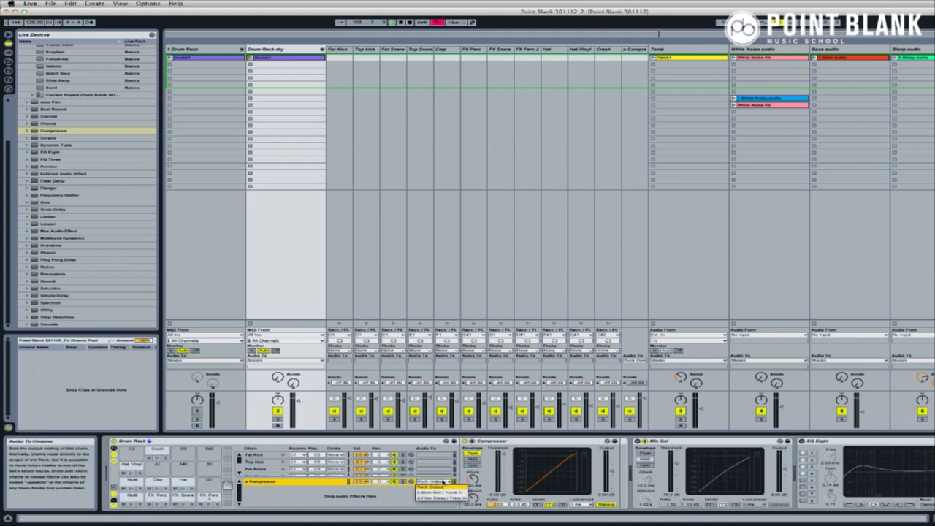
left_click(407, 501)
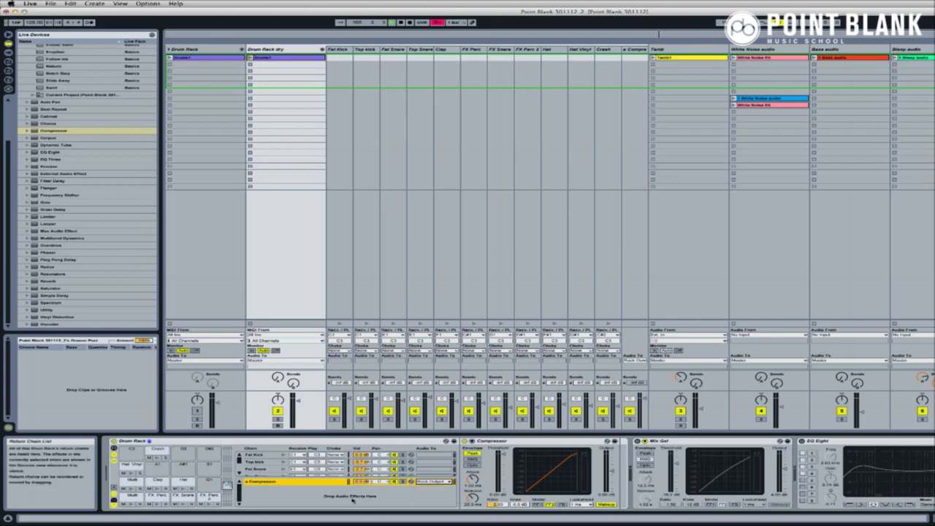
- Create an empty return chain below the Compressor chain and rename it External Reverb
right_click(298, 498)
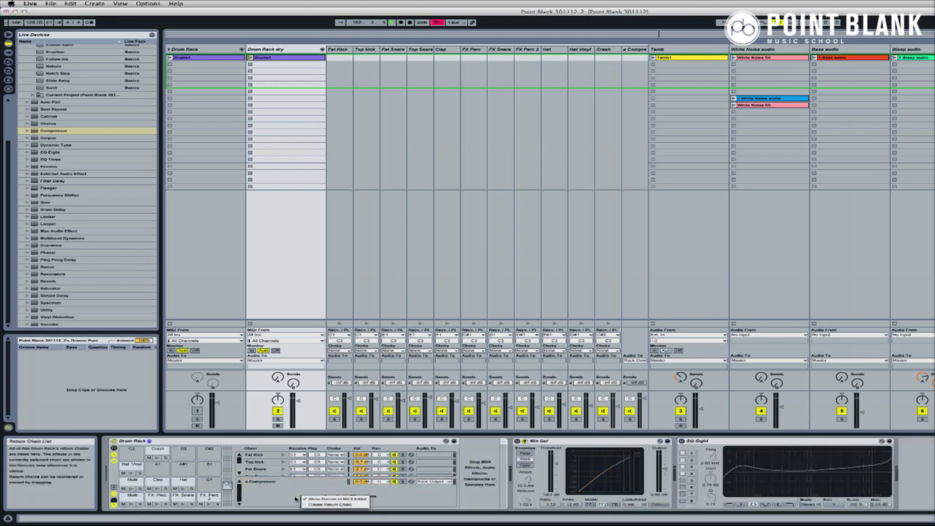
right_click(305, 499)
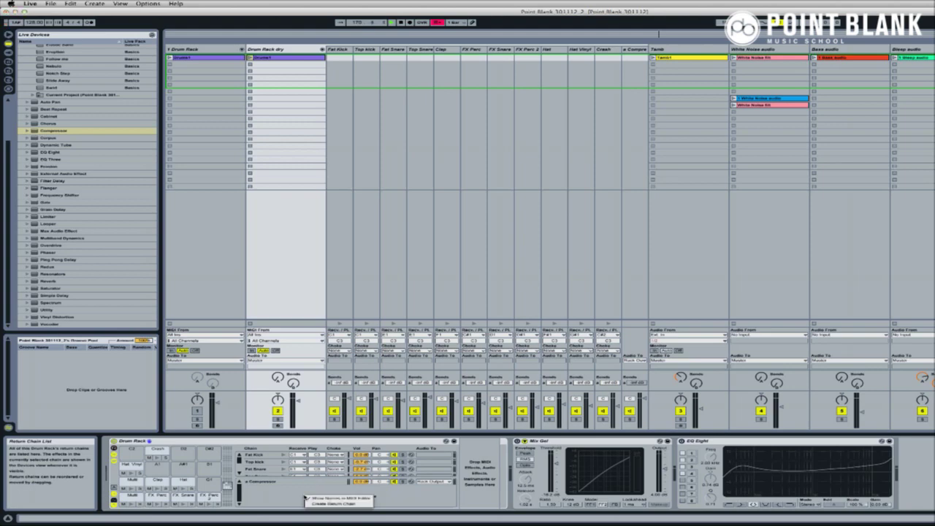
left_click(315, 504)
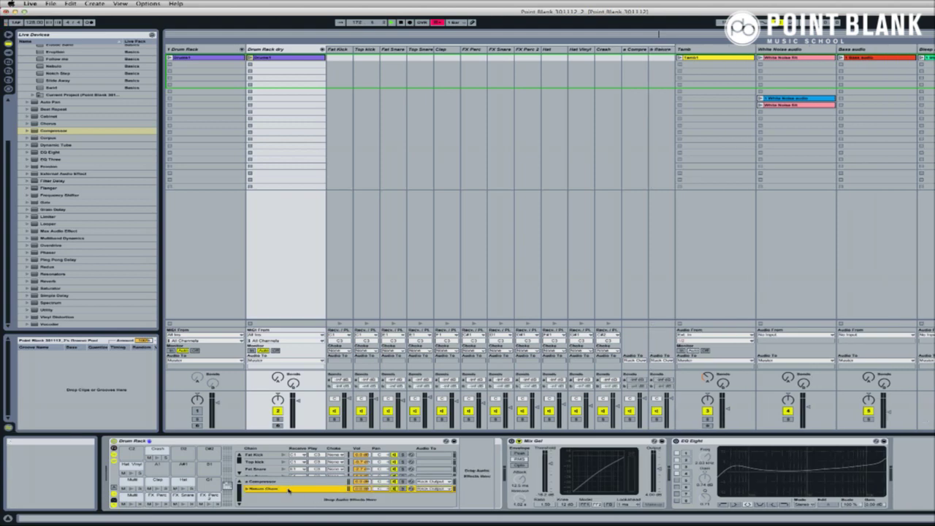
key("super+r")
type("Ec")
key("BackSpace")
key("BackSpace")
type("External Reverb")
key("Return")
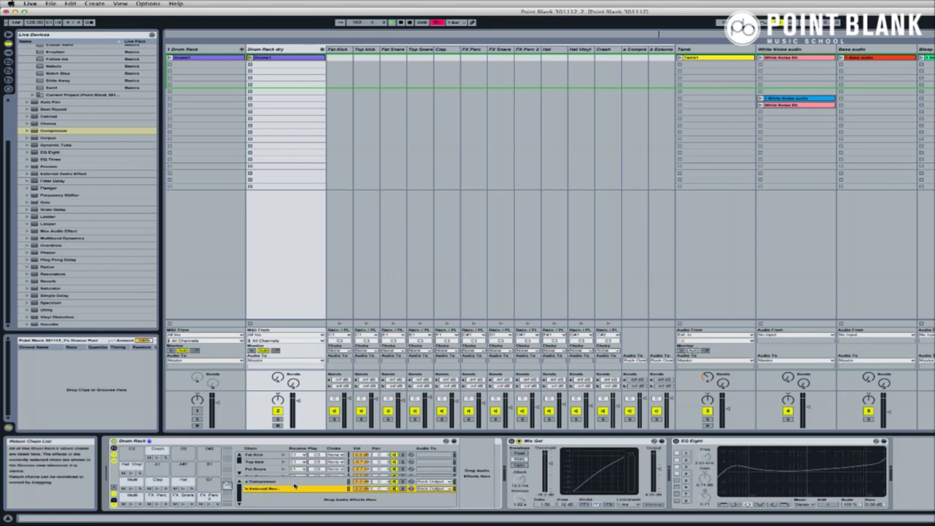
- Route the External Reverb return chain's output to the A-Main Hall return track and show that track's reverb
left_click(295, 483)
left_click(292, 490)
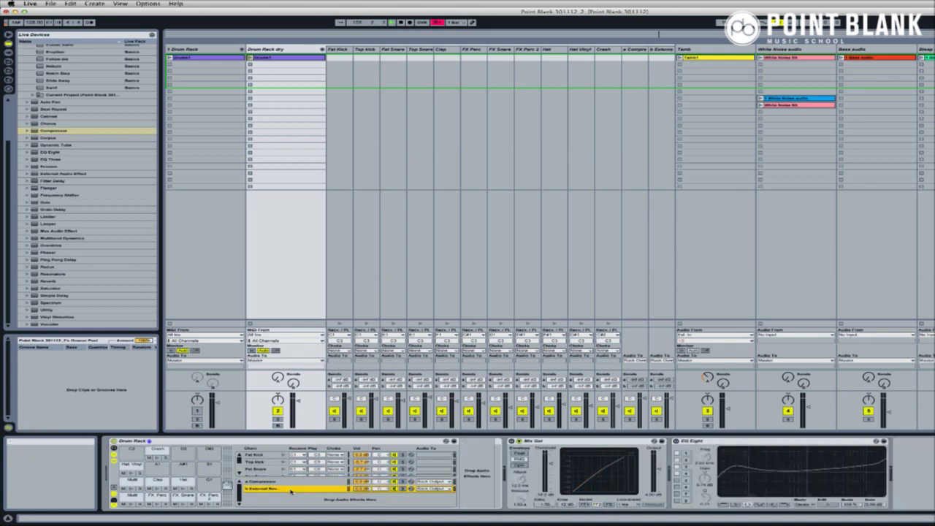
left_click(435, 490)
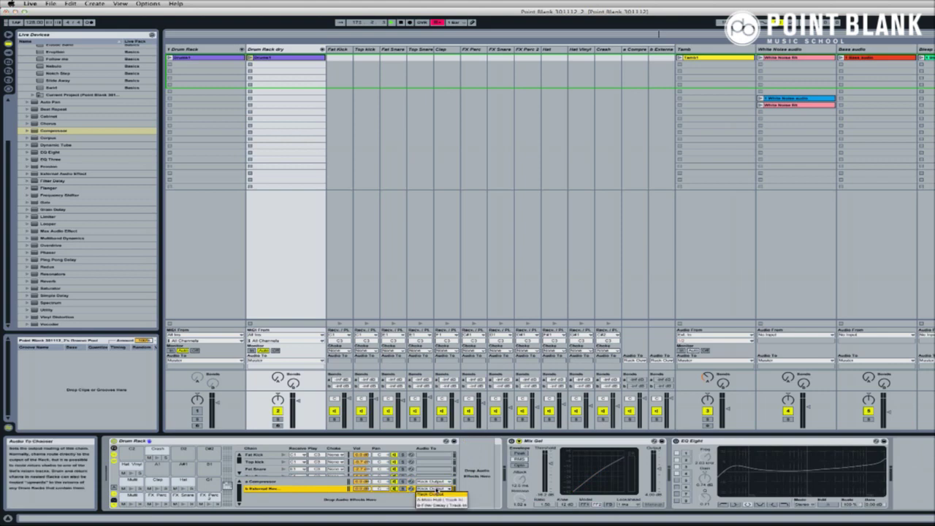
left_click(438, 500)
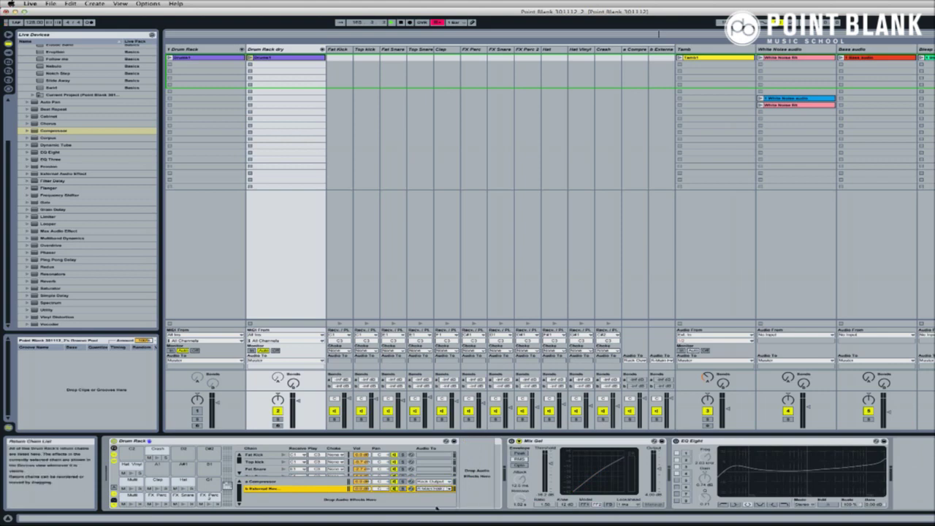
left_click(925, 49)
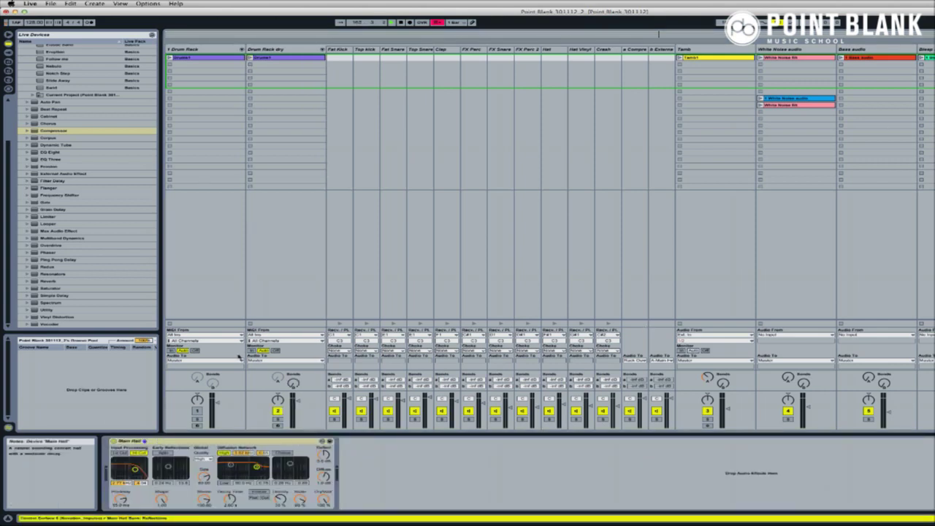
- Set the sends of all Drum Rack dry chains, from Fat Kick to Crash, to the Compressor return to 0.0 dB
left_click(266, 52)
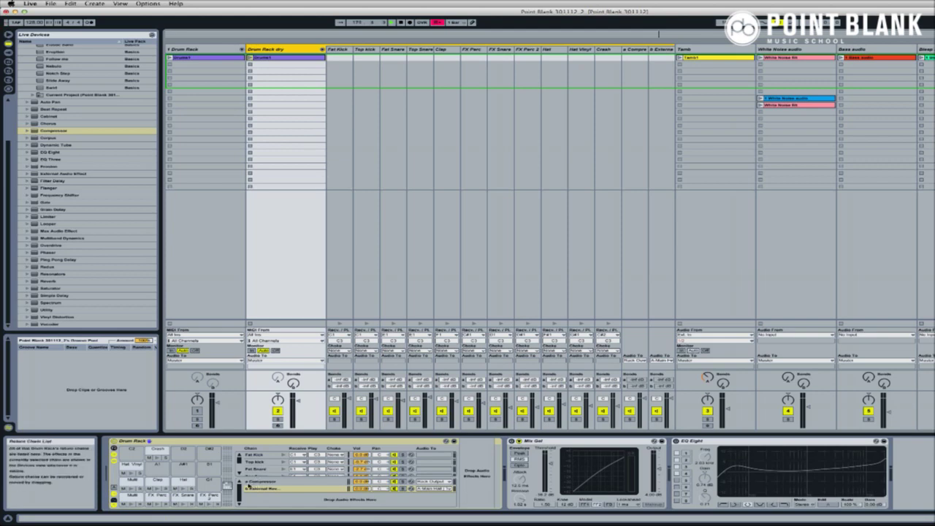
left_click(250, 483)
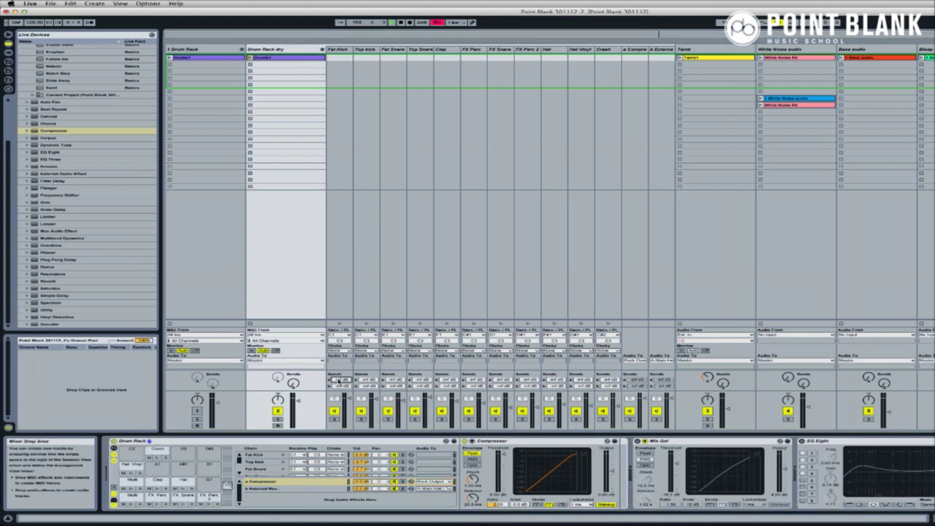
left_click(338, 380)
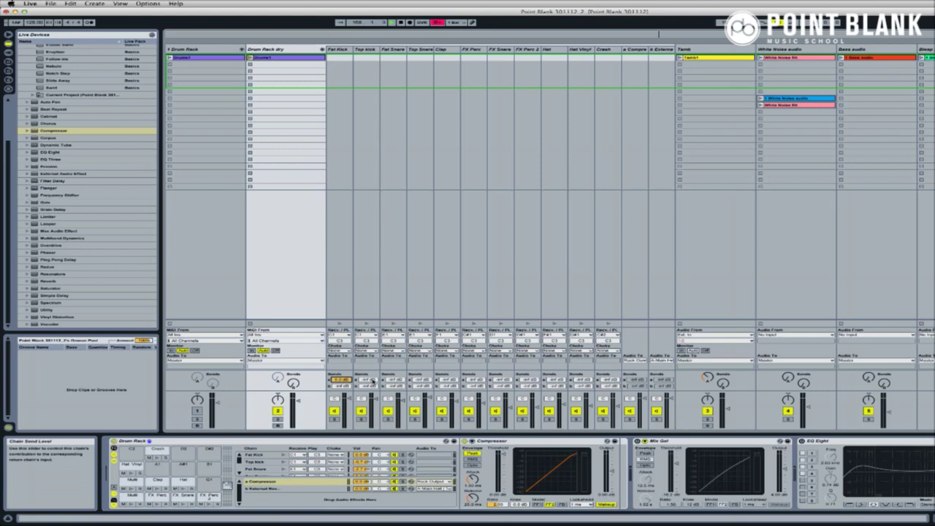
left_click(371, 380)
left_click(394, 380)
left_click(421, 381)
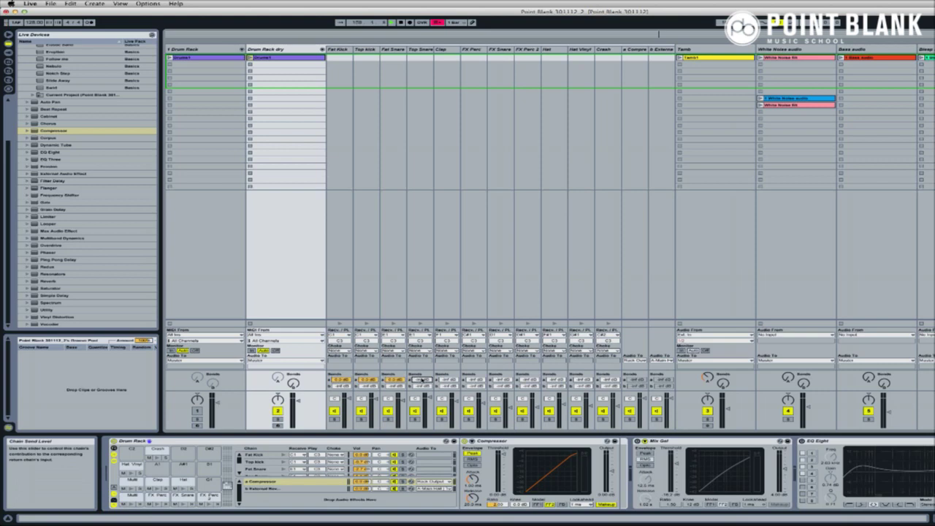
left_click(448, 381)
left_click(475, 381)
left_click(502, 381)
left_click(528, 380)
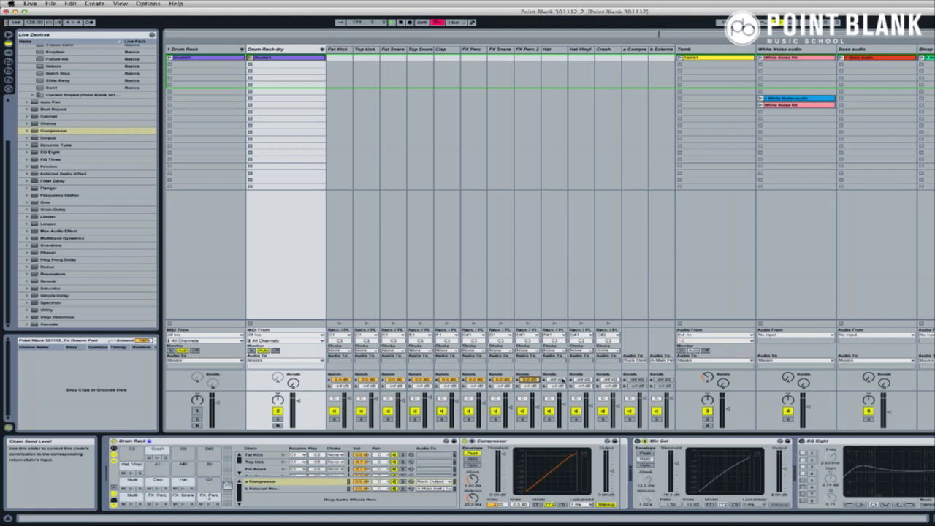
left_click(560, 381)
left_click(583, 381)
left_click(608, 381)
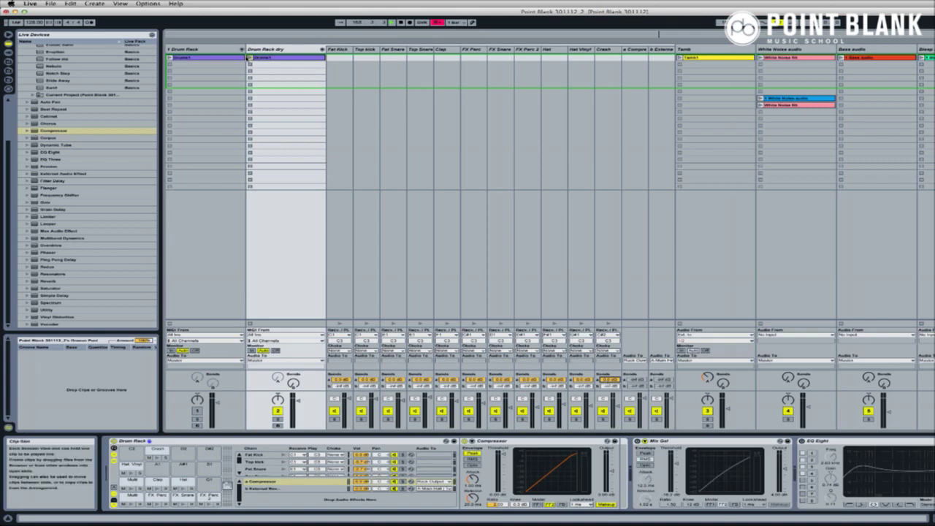
- Play the Drum Rack dry track's Drums1 clip and lower the Hat and FX Perc 2 sends to the Compressor return to -12.0 dB
left_click(249, 57)
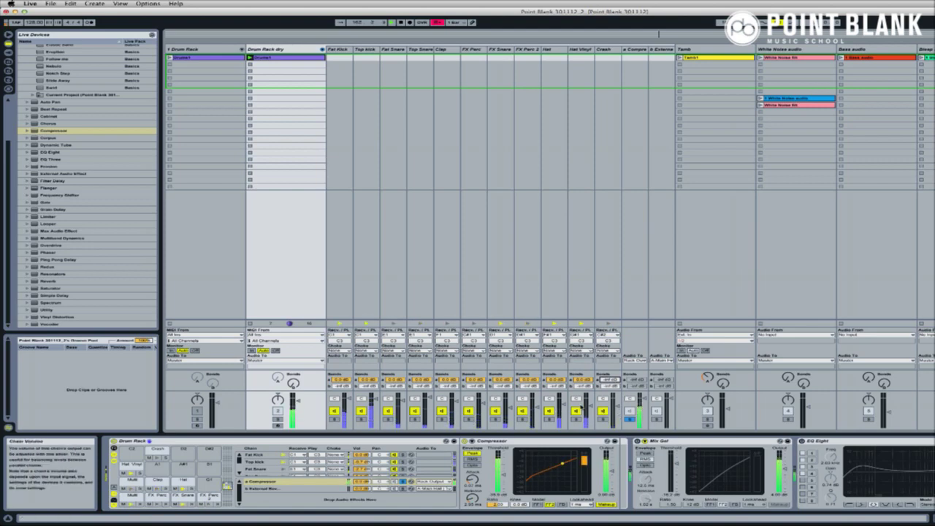
left_click(558, 381)
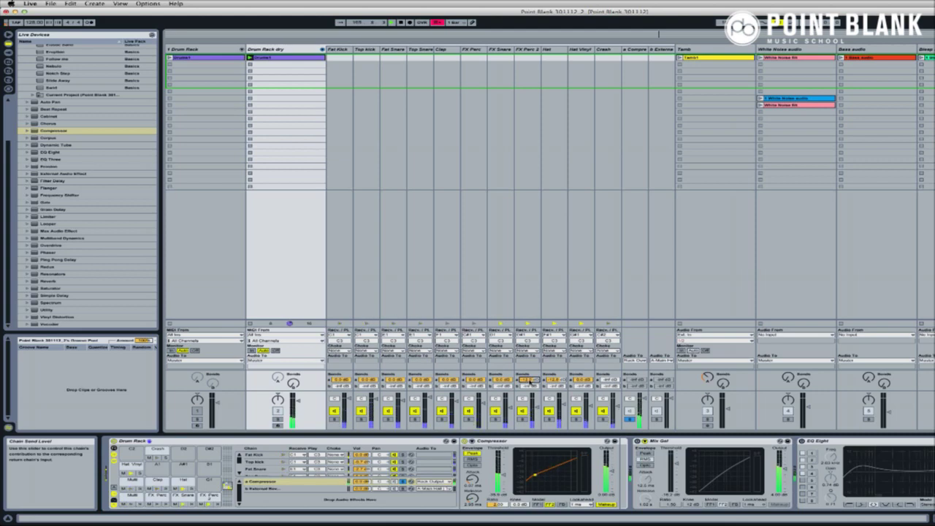
- Audition the Hat Vinyl chain in solo, and compare the full drums with the Compressor return chain off and on
left_click(576, 422)
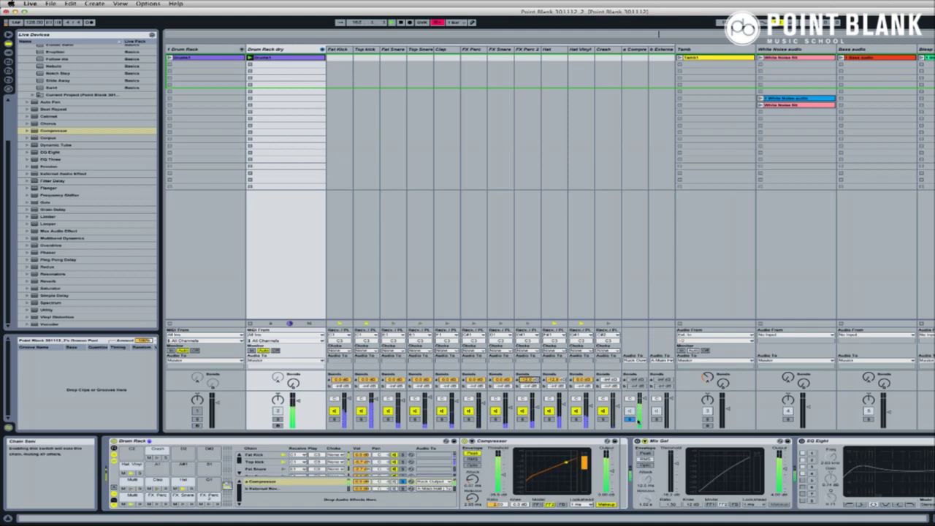
left_click(576, 422)
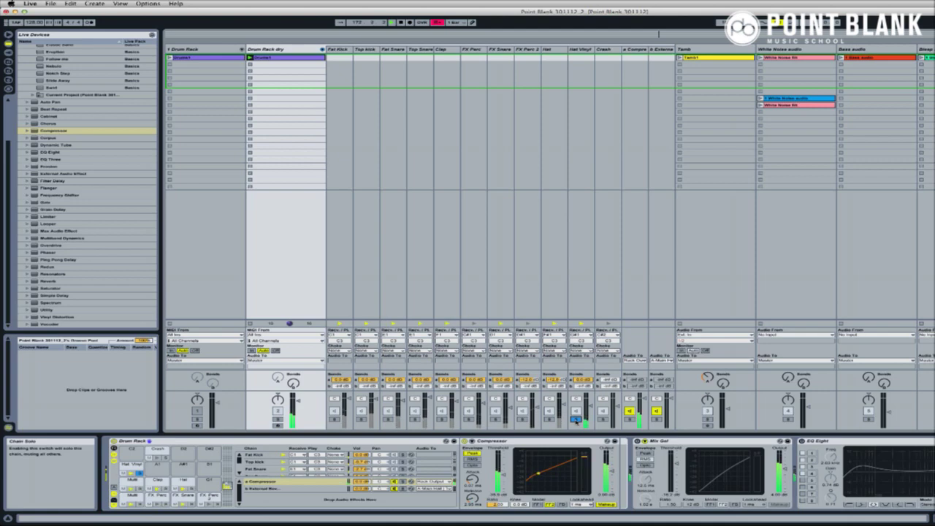
left_click(577, 420)
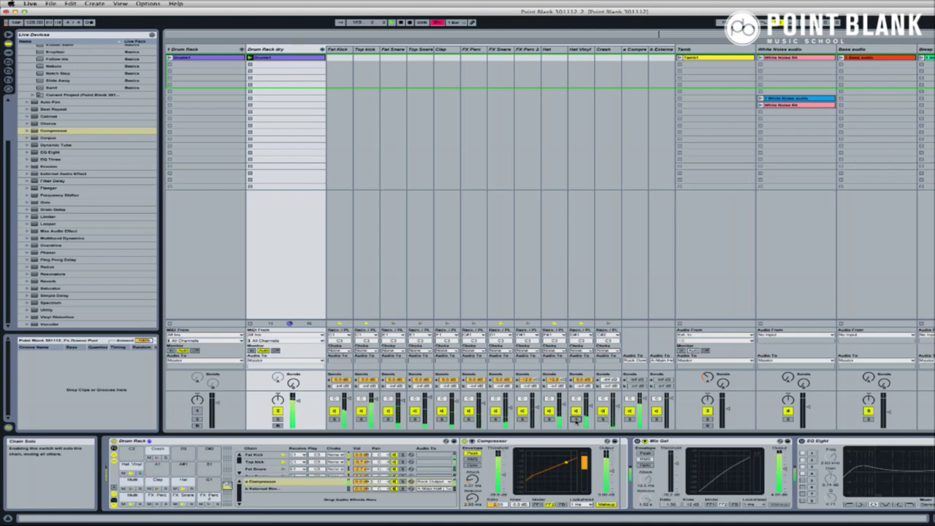
left_click(629, 411)
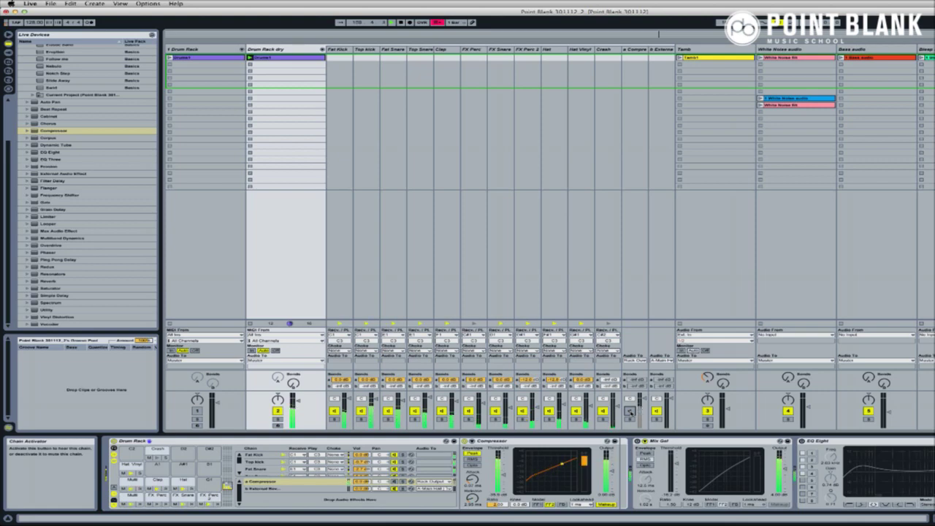
left_click(629, 411)
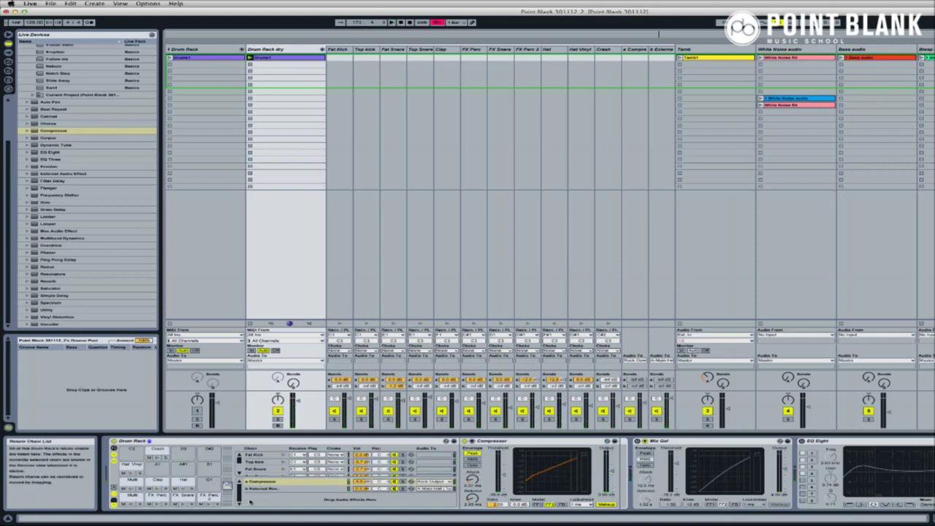
- Add a Reverb as a third return chain in the Drum Rack dry rack and set its Dry/Wet to 100%
left_click(33, 281)
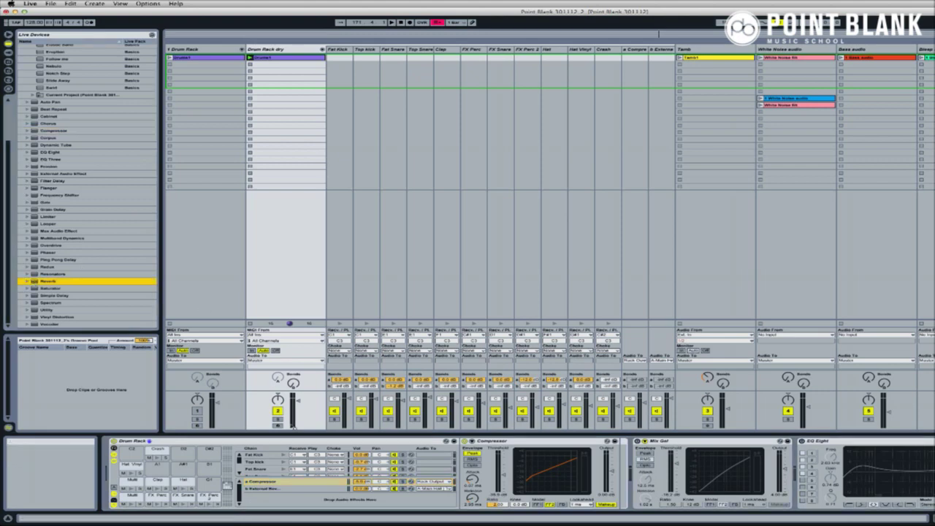
left_click_drag(279, 499, 278, 499)
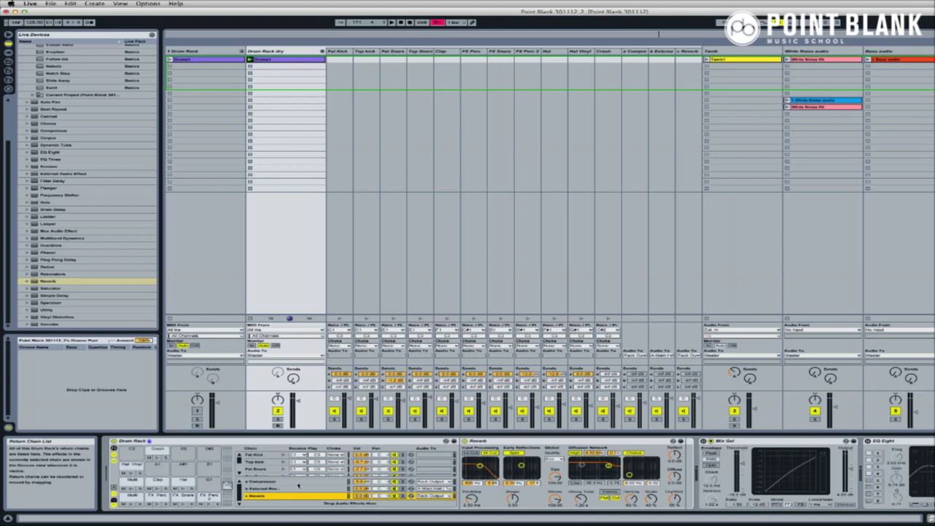
left_click(687, 53)
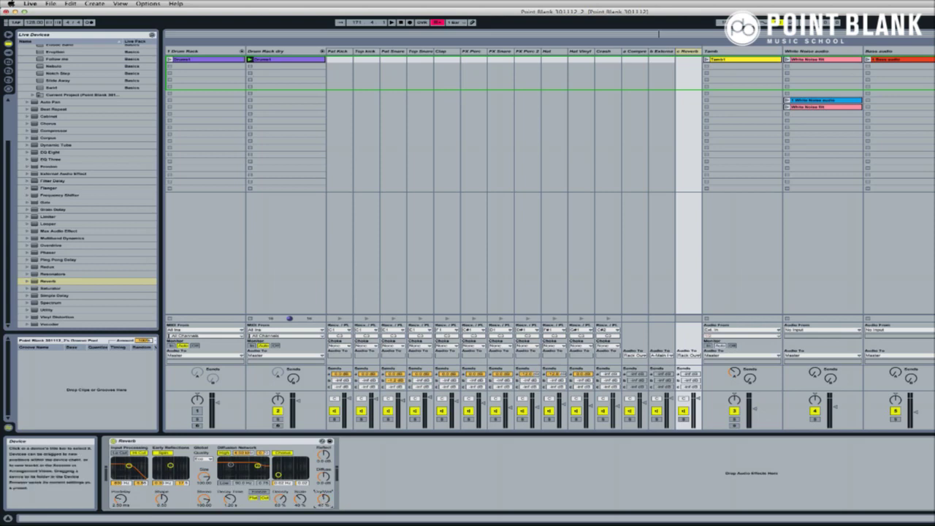
left_click_drag(324, 498, 325, 499)
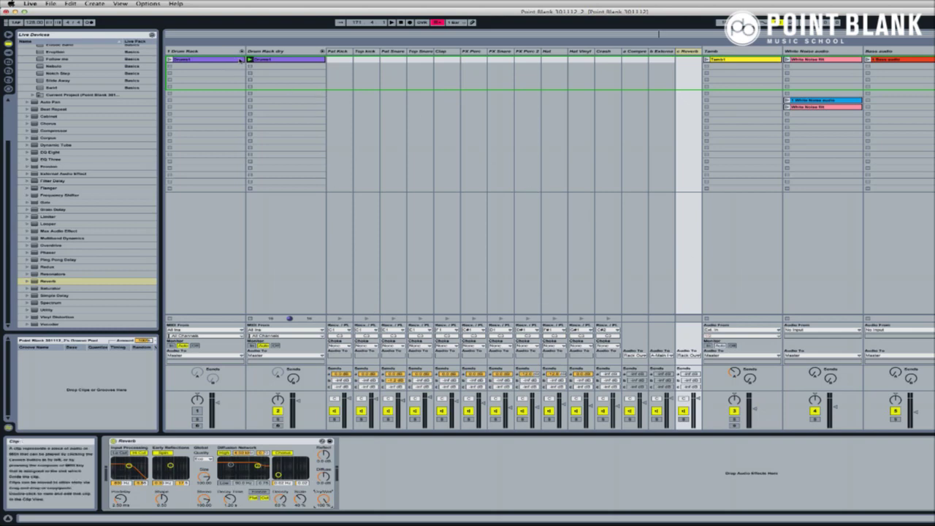
- Play the Drum Rack dry track's Drums1 clip, audition the Reverb return chain in solo, and stop the clip
left_click(249, 59)
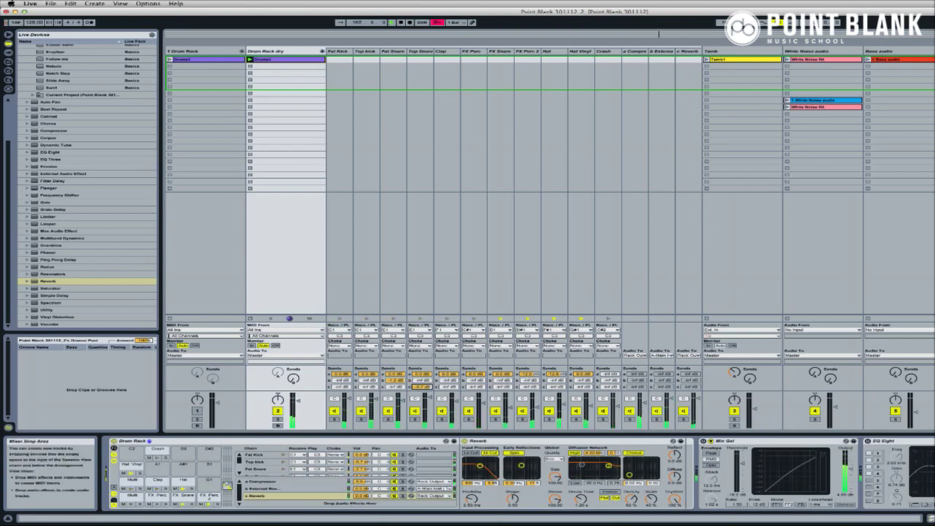
left_click(684, 419)
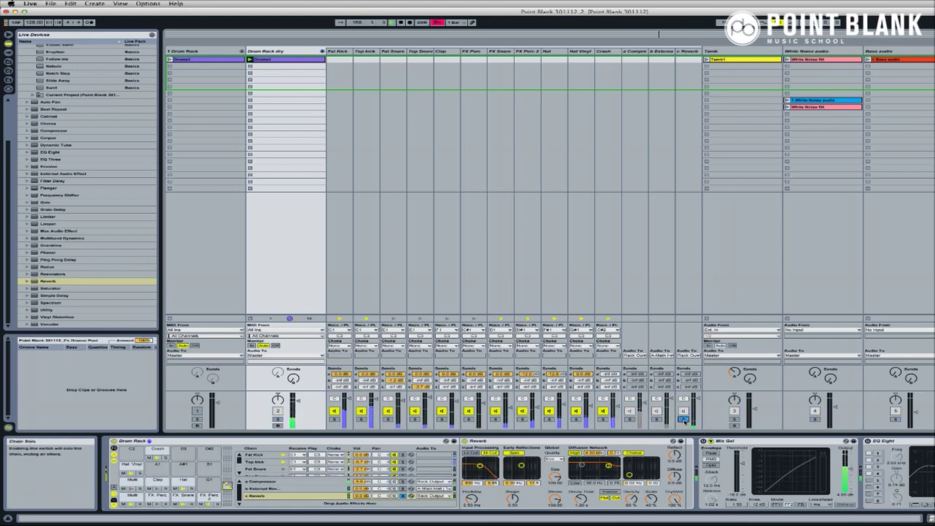
left_click(684, 419)
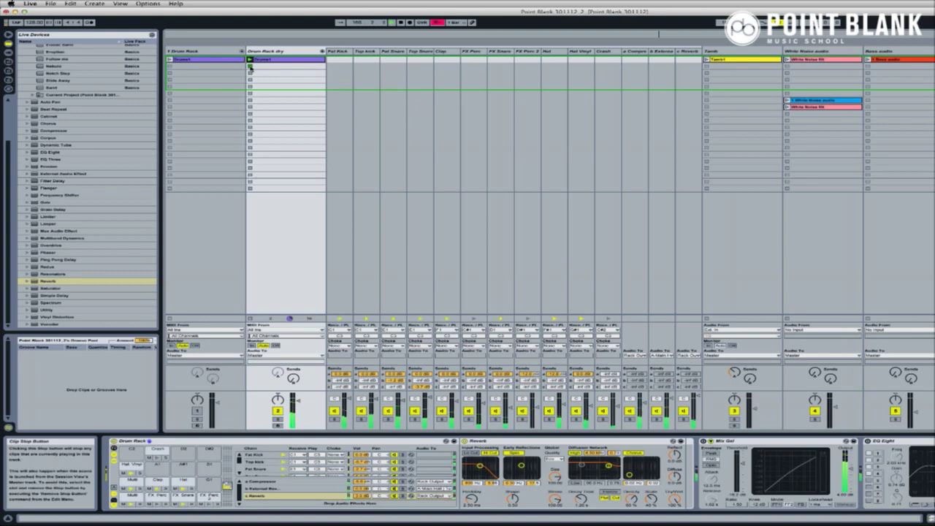
left_click(250, 66)
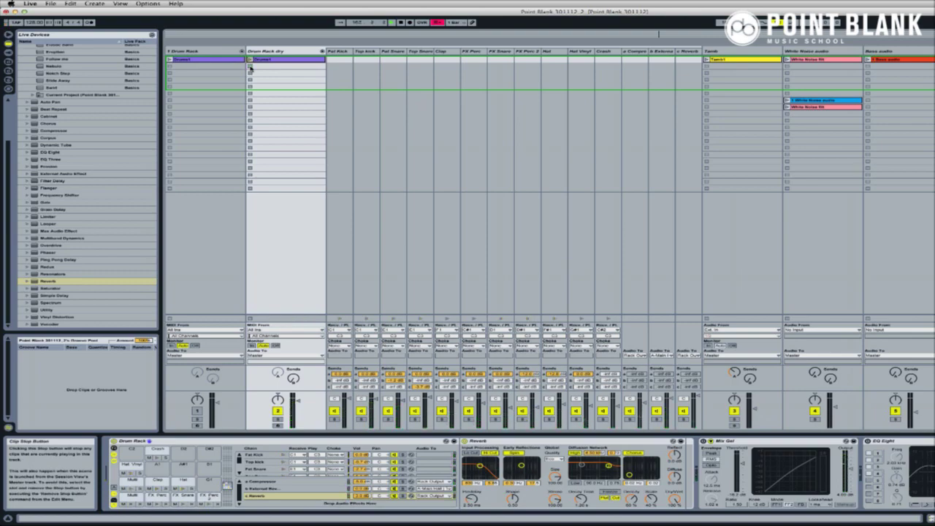
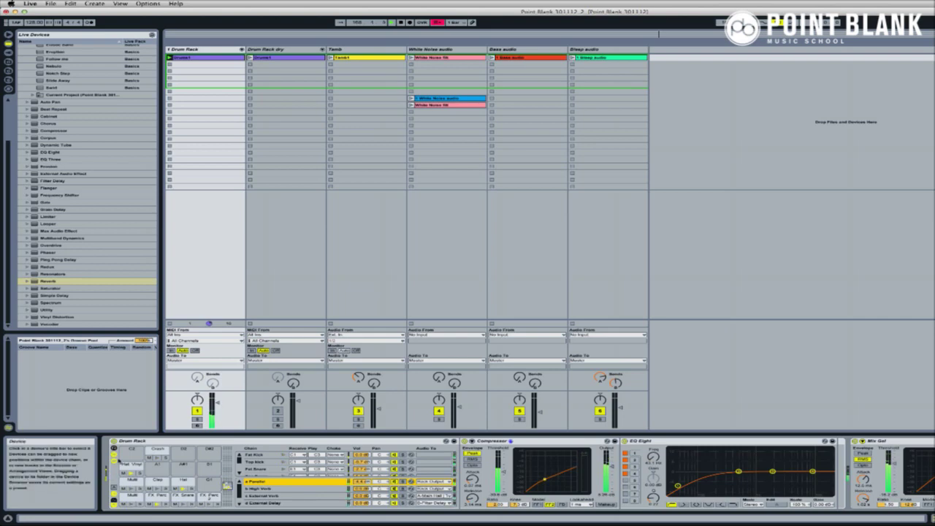
- Collapse the Drum Rack track's chain list and inspect the Mix Gel compressor and EQ Eight that follow the rack
key("ctrl+z")
left_click(113, 455)
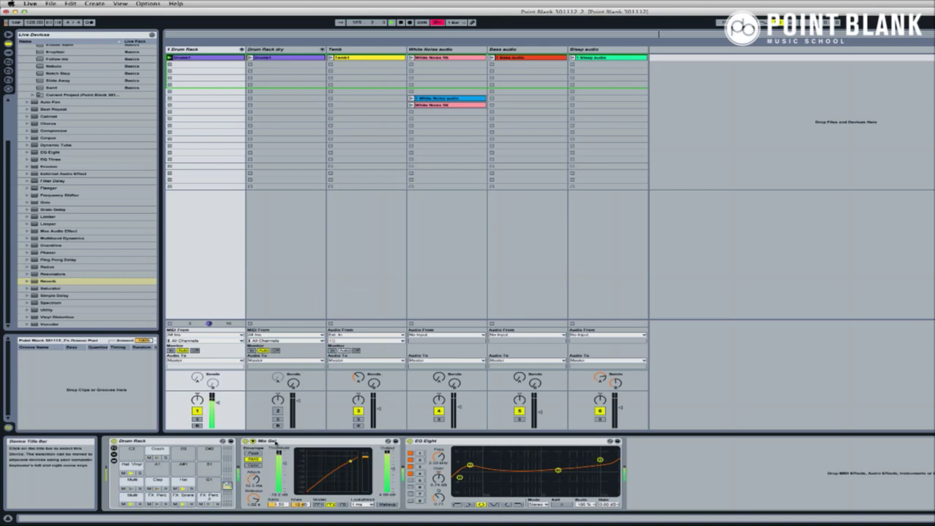
left_click(291, 442)
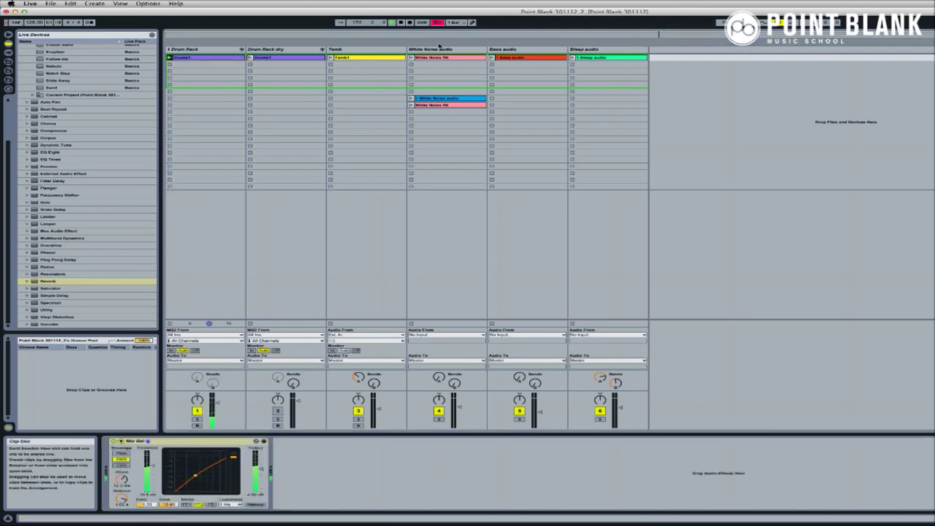
left_click(196, 49)
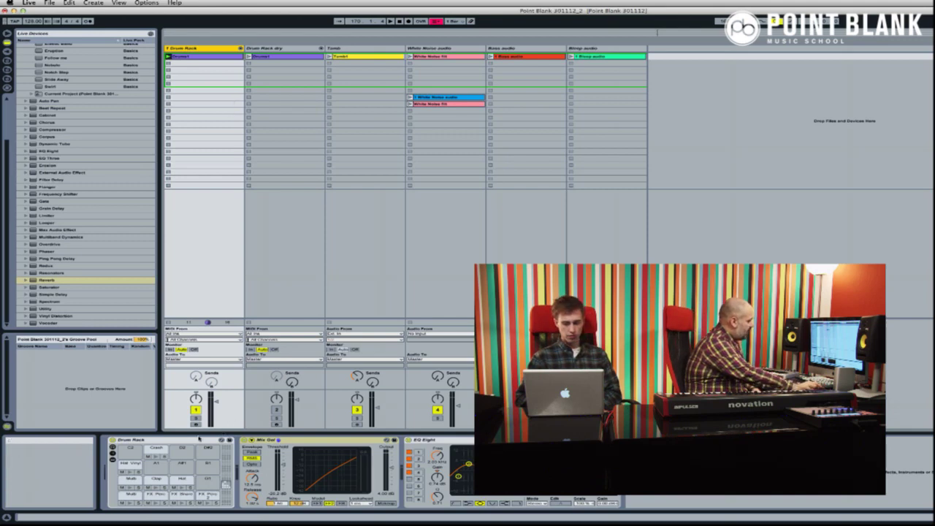
left_click(371, 441)
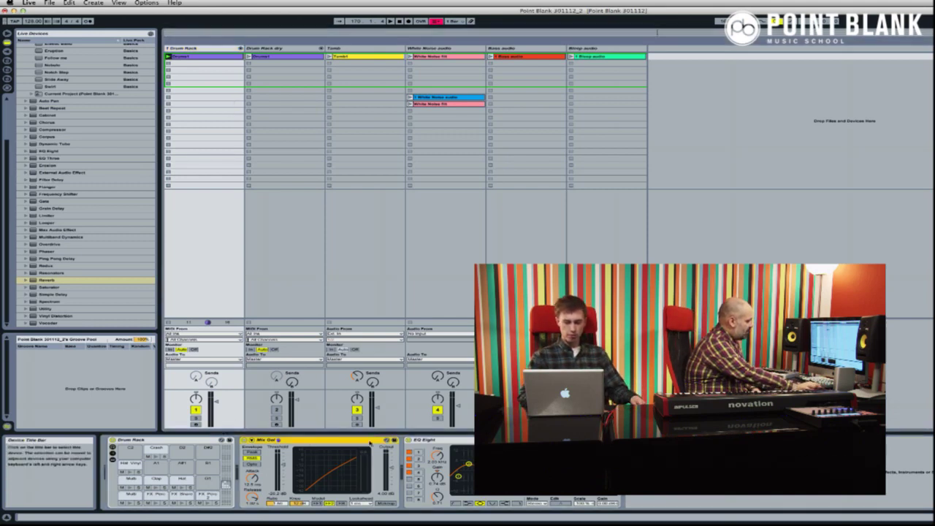
key("Right")
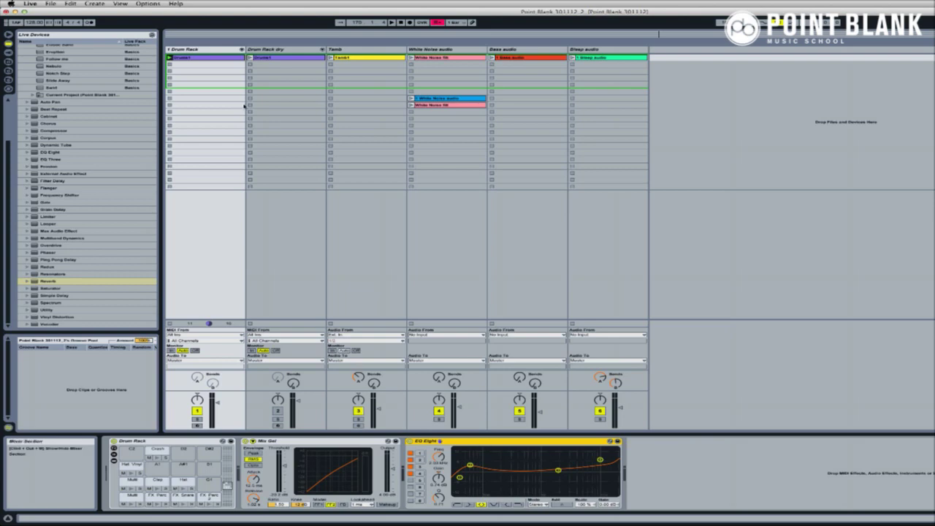
- Play the Drums1 and Tamb1 clips, solo the Tamb track, and compare its sidechained Compressor off and on
left_click(170, 58)
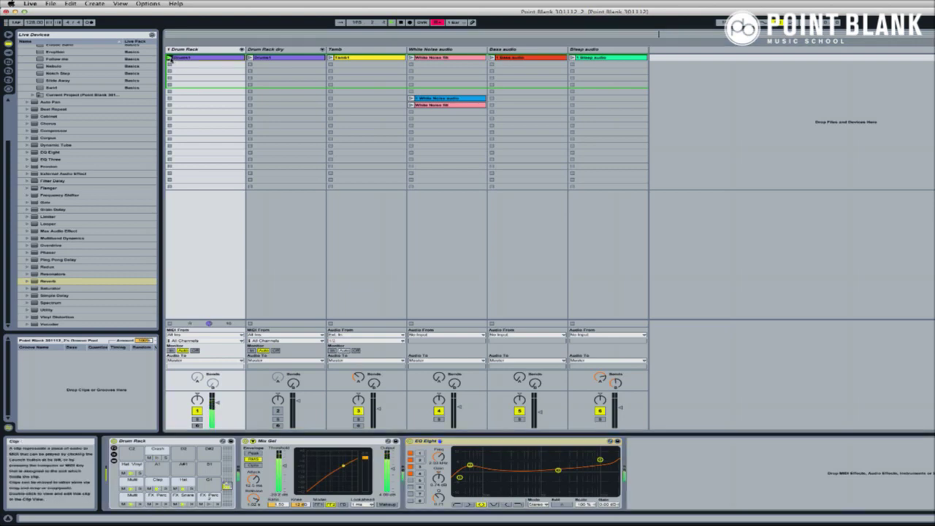
left_click(331, 58)
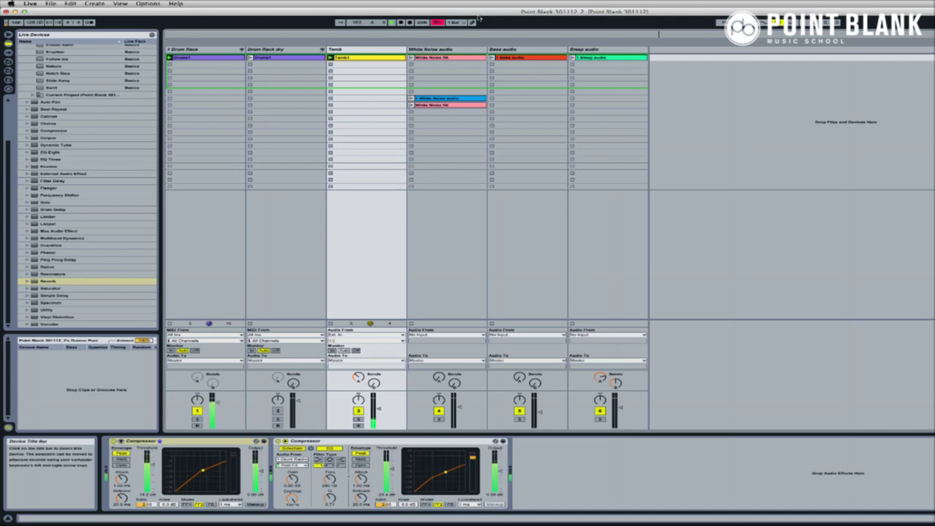
left_click(358, 419)
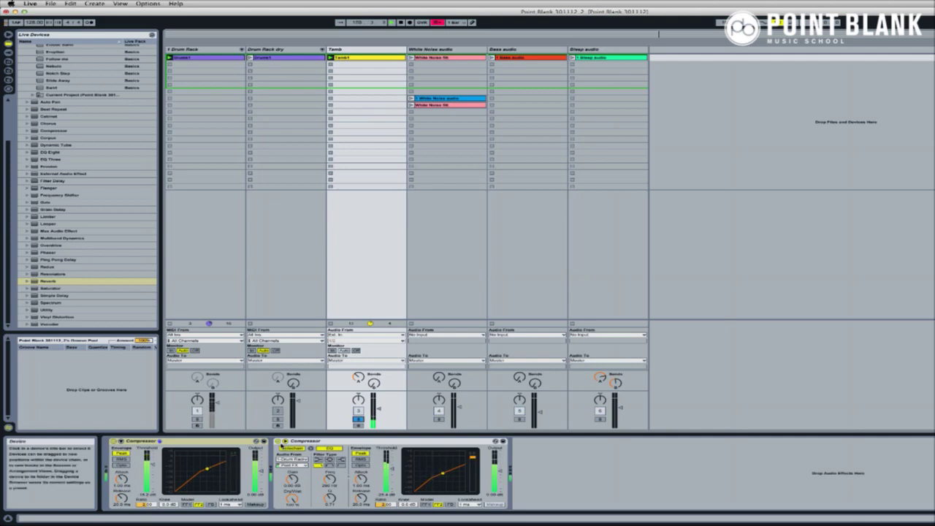
left_click(233, 462)
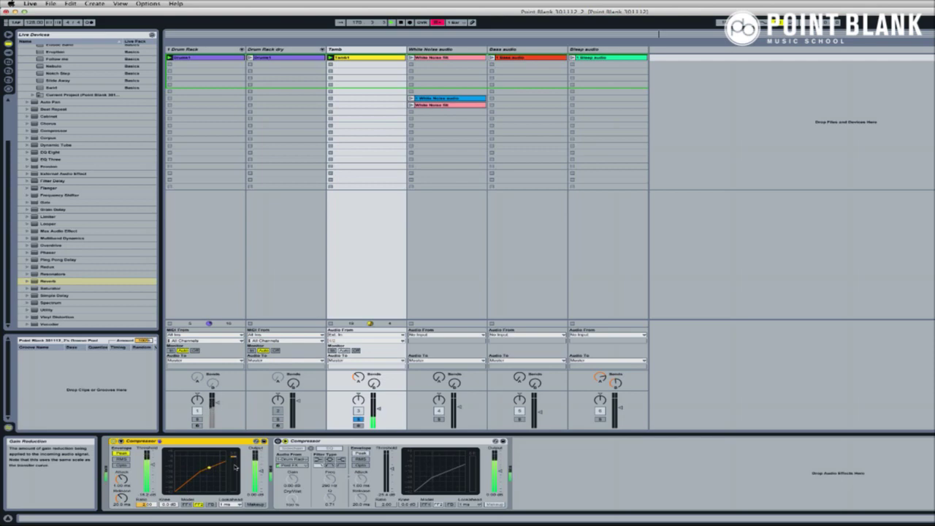
left_click(277, 441)
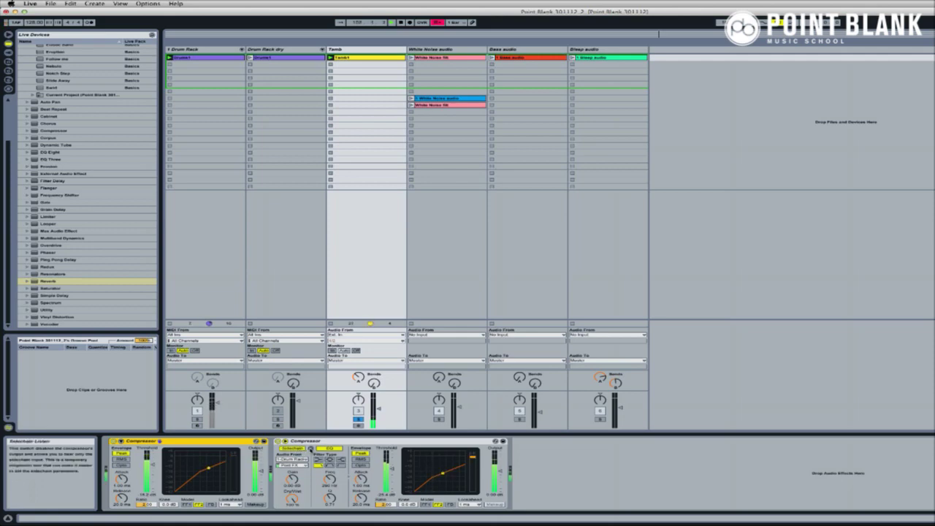
- Listen to the sidechain input of Tamb's second Compressor, check its source options while keeping 1-Drum Rack, and stop playback
left_click(311, 449)
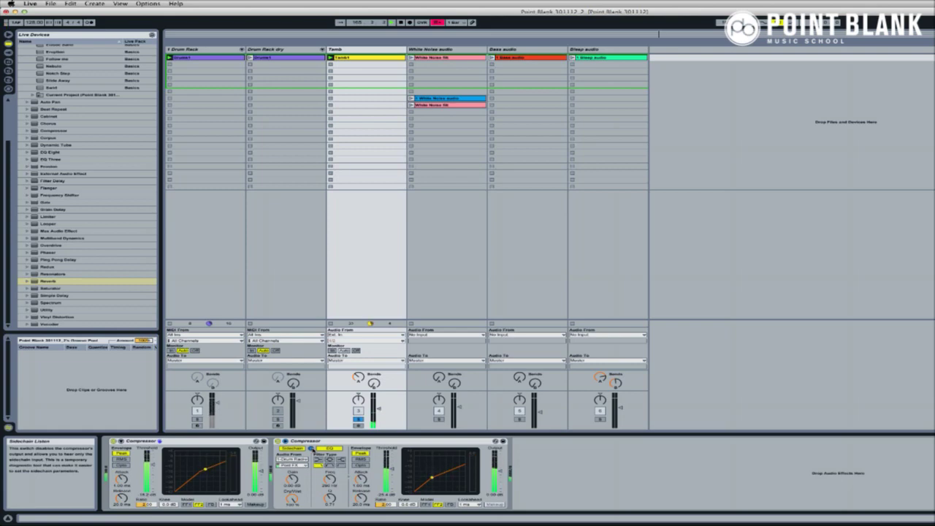
left_click(303, 460)
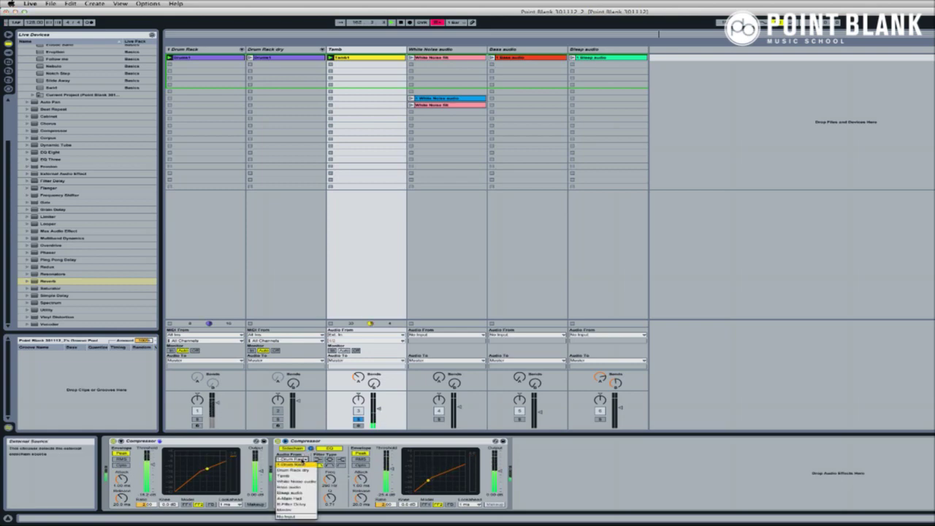
left_click(302, 463)
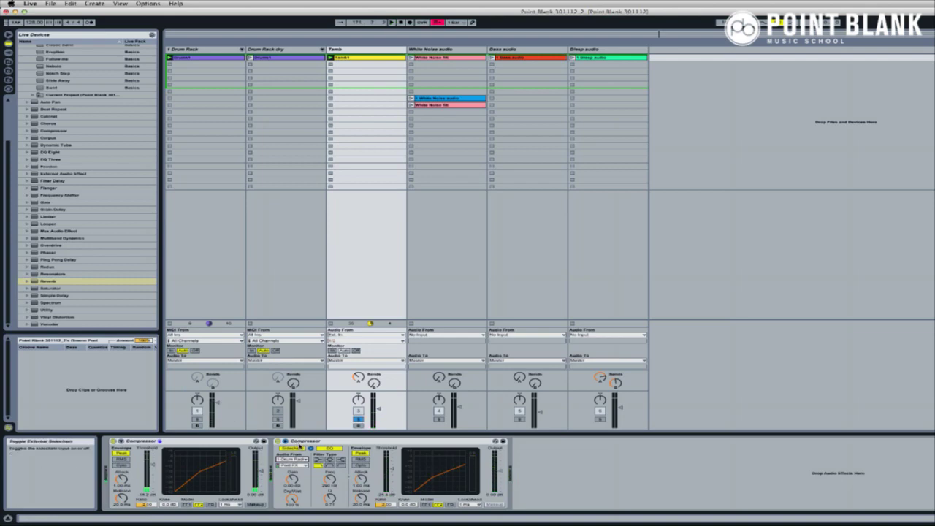
key("space")
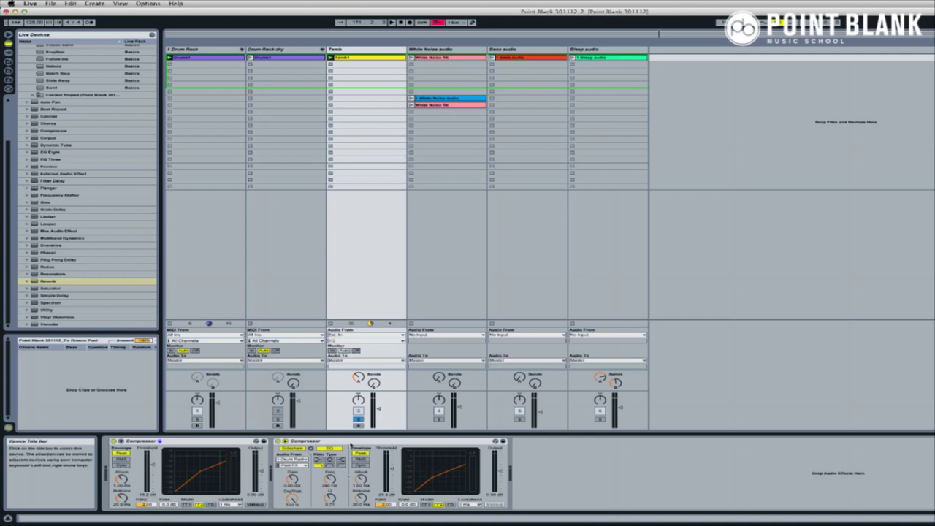
- Play the Drum Rack's Drums1 clip, take the Tamb track out of solo to hear both together, and show Tamb's compressors
left_click(169, 59)
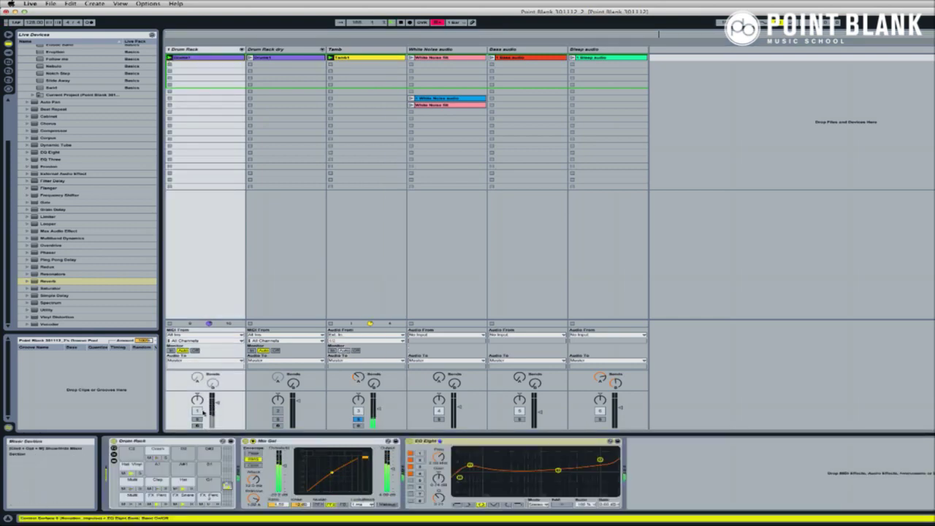
left_click(358, 419)
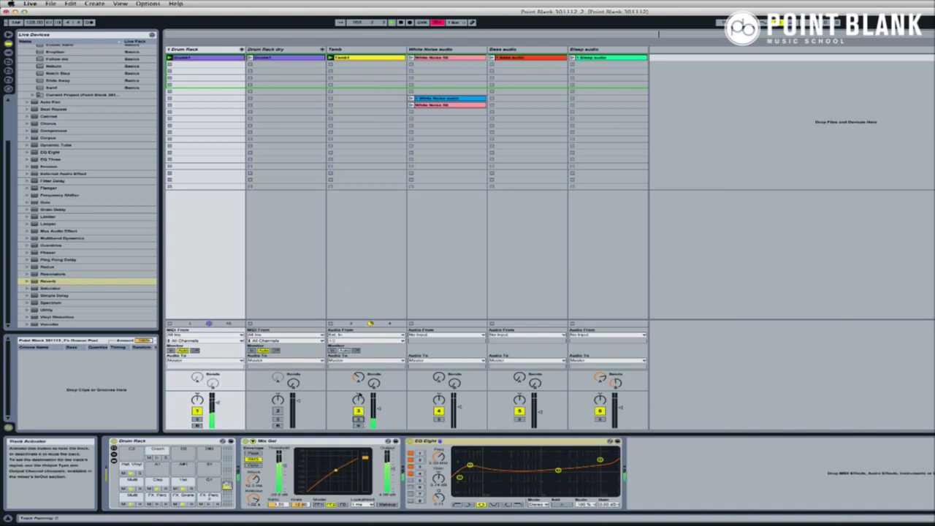
left_click(343, 56)
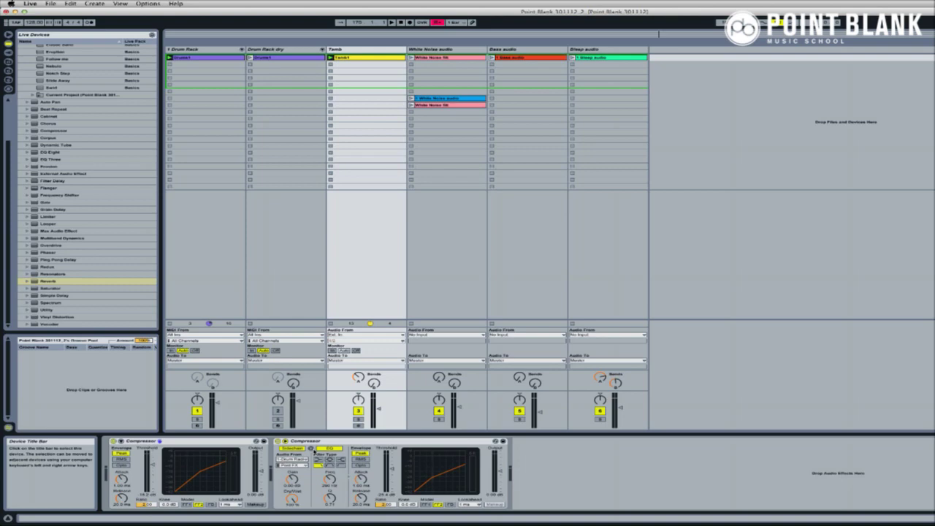
- Unfold the Drum Rack track's chains, create a new return chain in the rack, and name it Side Chain
left_click(241, 48)
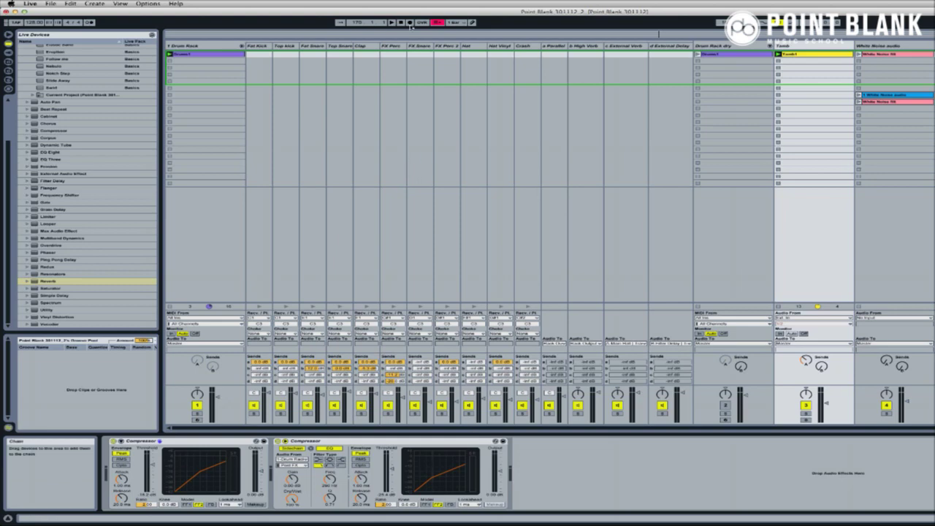
left_click(214, 45)
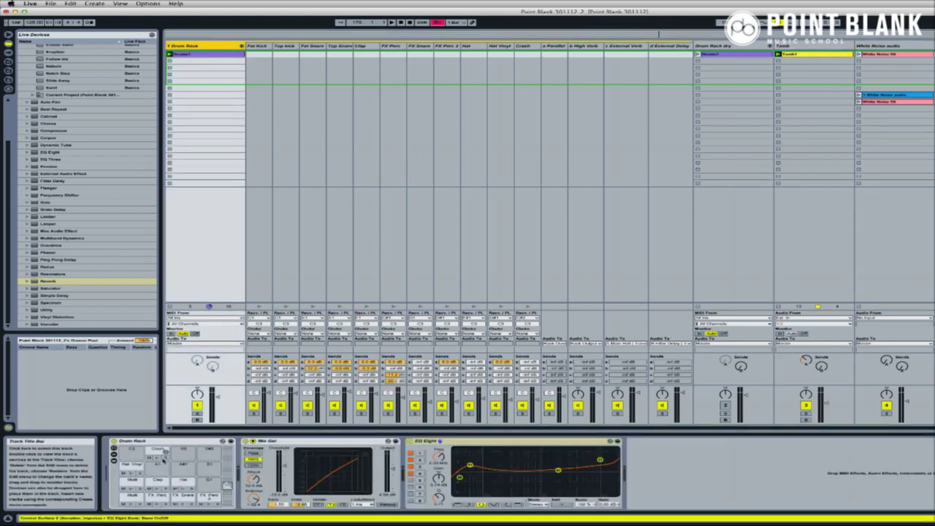
left_click(114, 455)
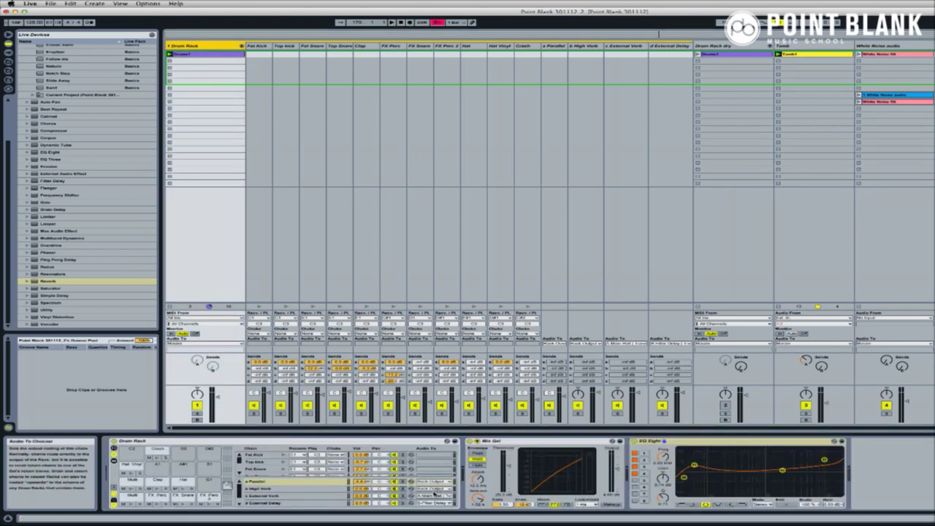
left_click(320, 497)
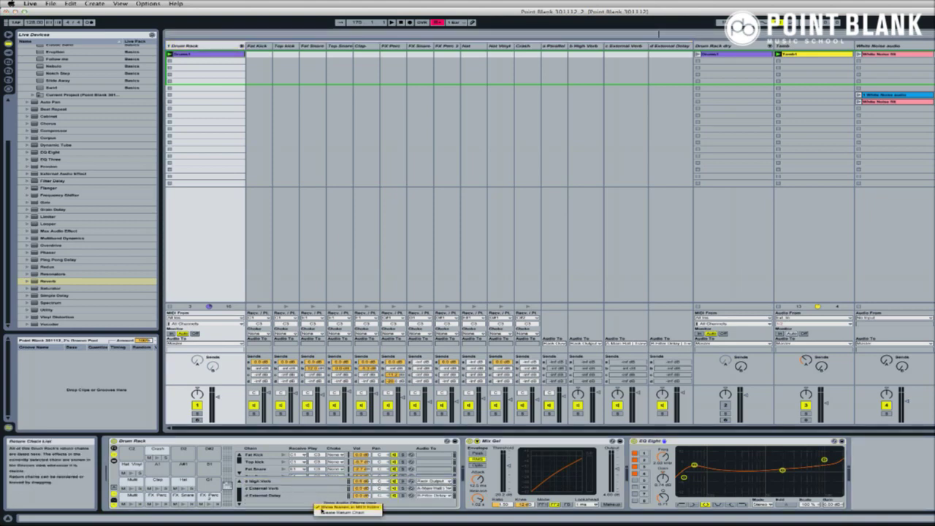
left_click_drag(322, 511, 321, 504)
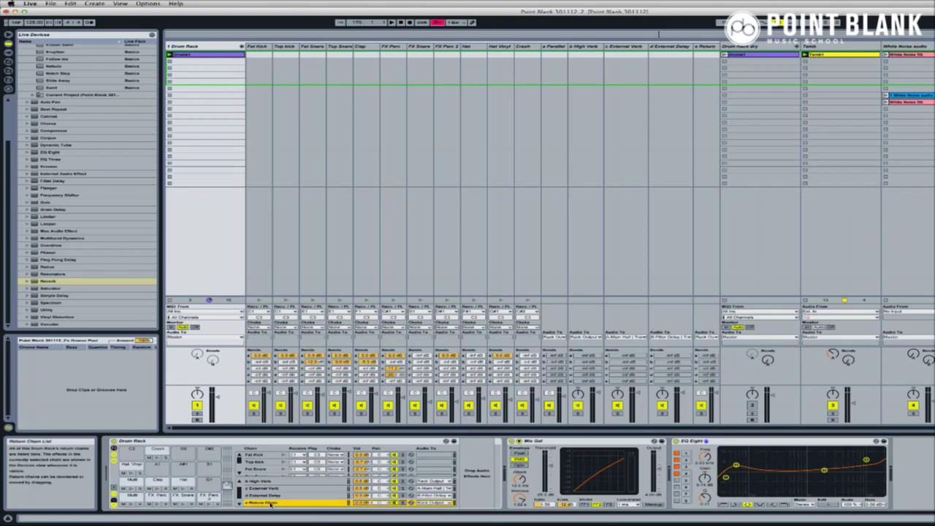
key("super+r")
type("Side Chai")
key("Return")
- Check the Side Chain return chain's output destinations and insert a new return track into the set
left_click(435, 504)
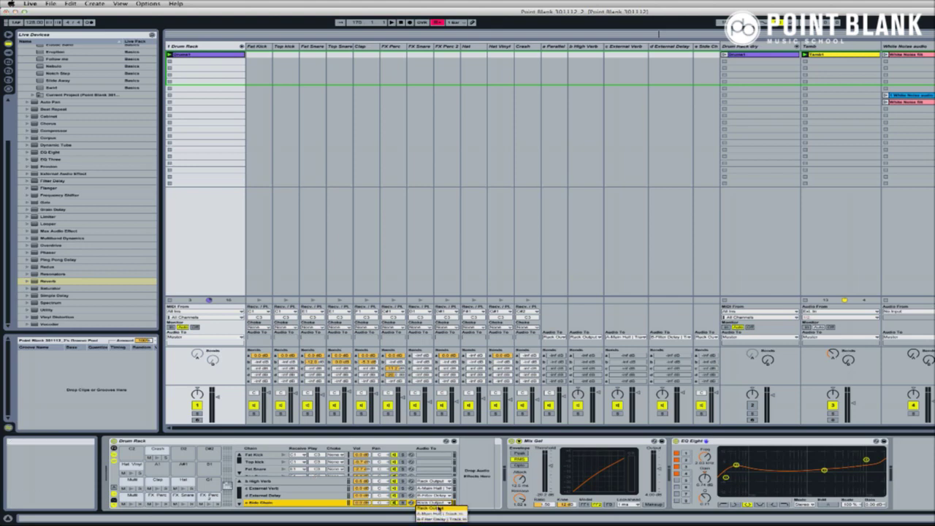
left_click(439, 505)
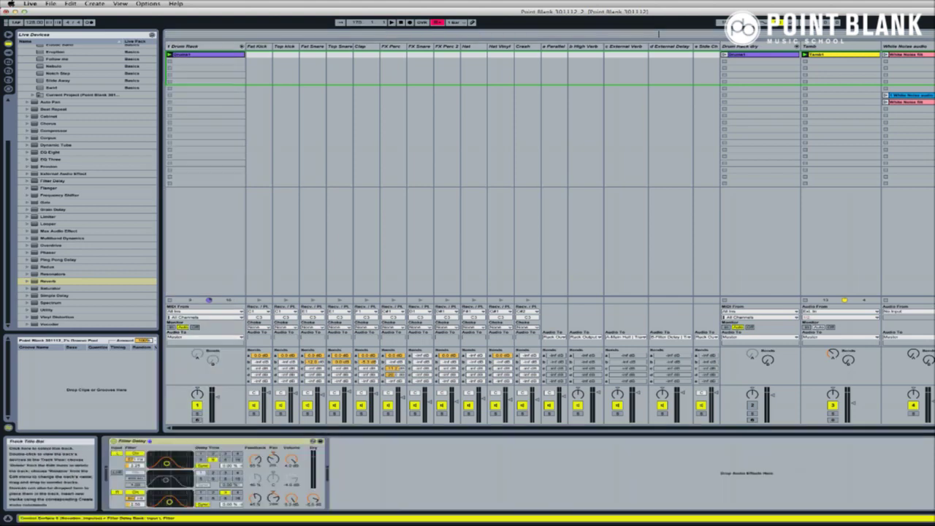
left_click(671, 47)
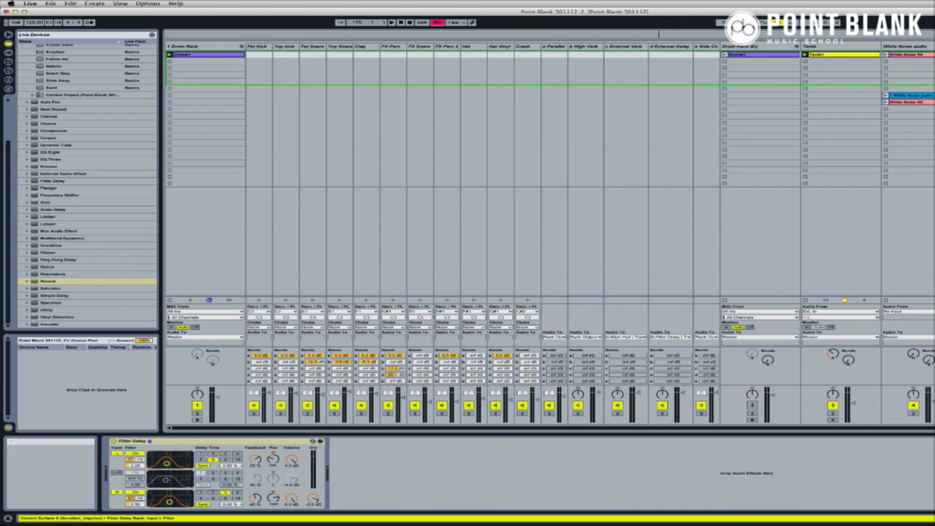
left_click(94, 3)
left_click(107, 47)
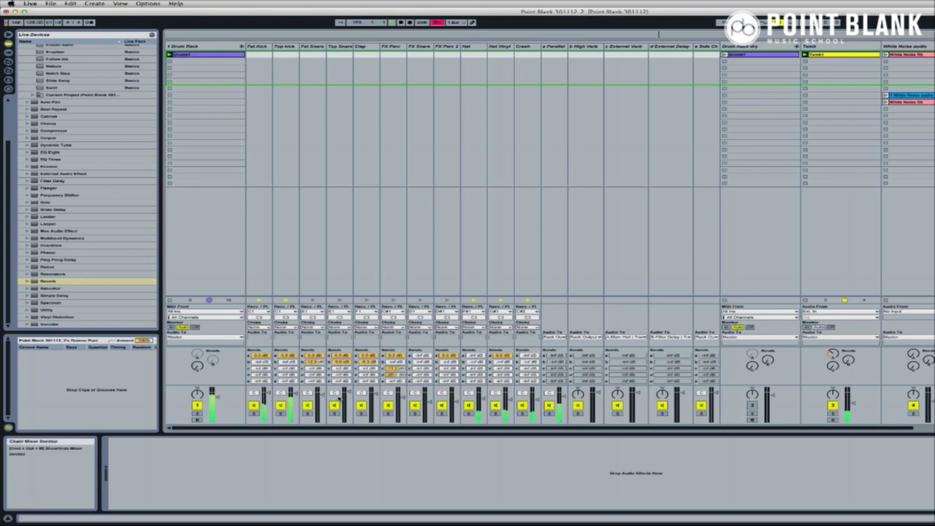
- Set the Fat Kick and Top Kick sends to the Side Chain return chain to 0.0 dB and start playback
left_click(188, 46)
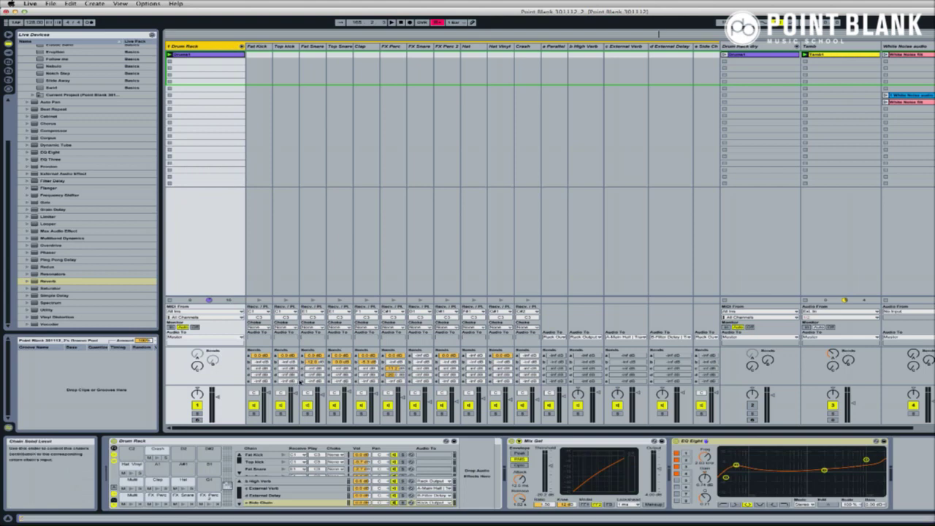
left_click(267, 381)
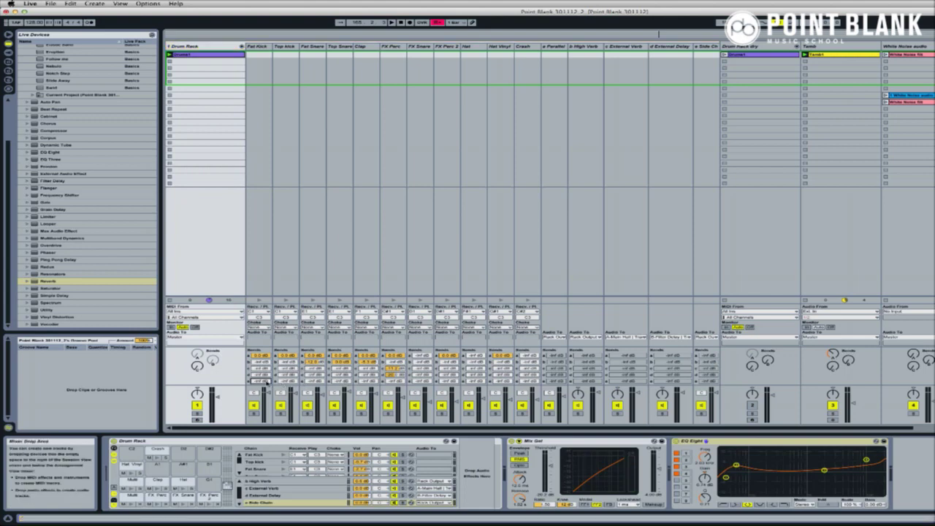
left_click_drag(267, 380, 287, 362)
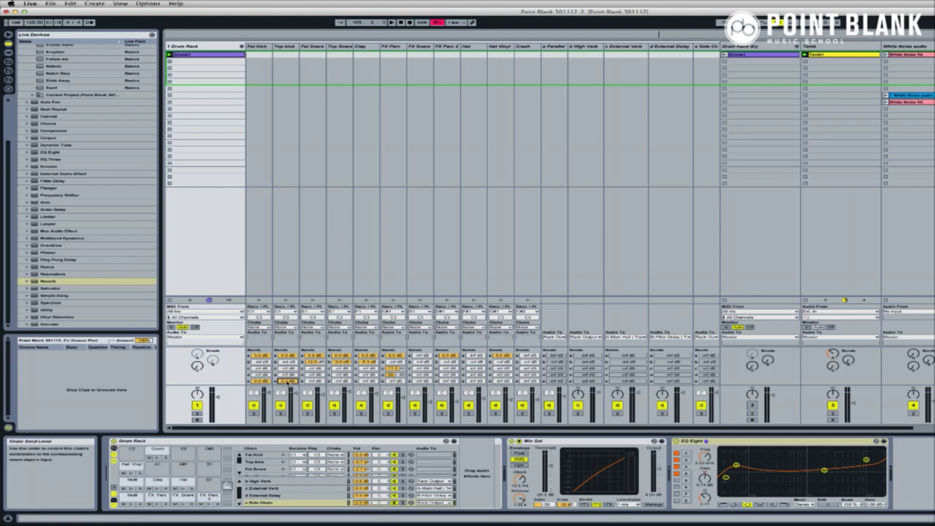
key("space")
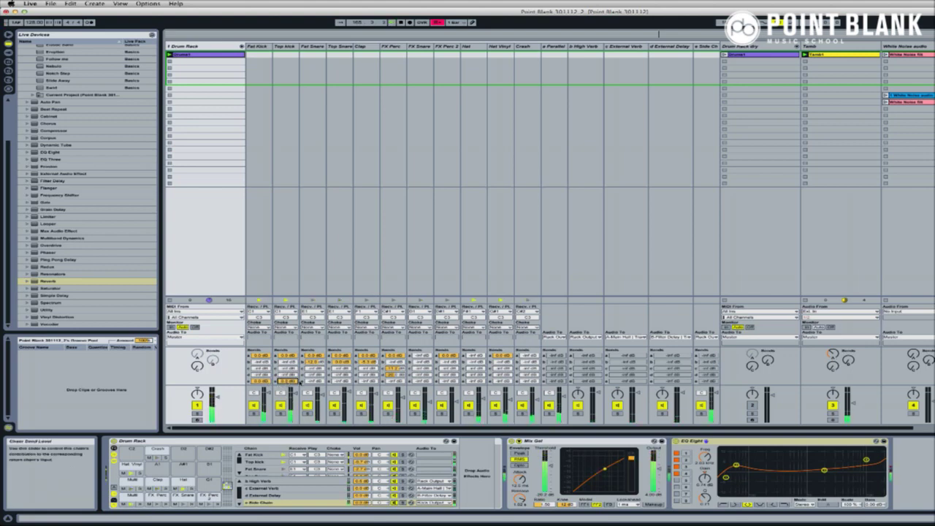
- Route the Side Chain return chain's output to the C-Side Chain return track and fold the Drum Rack's chains
left_click(433, 503)
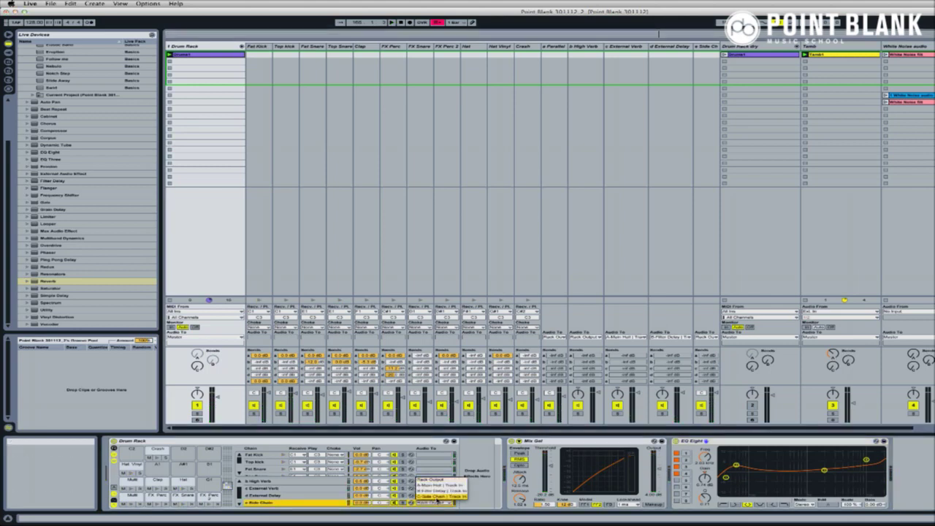
left_click(439, 497)
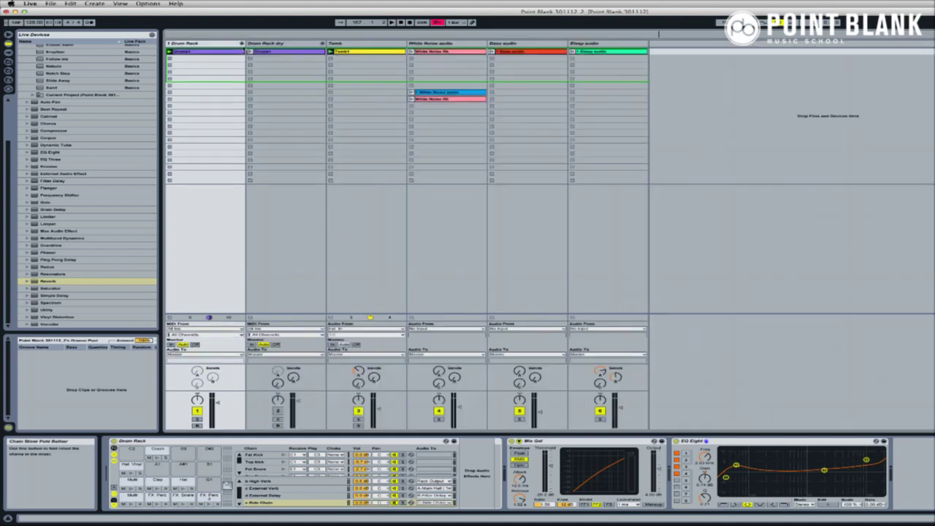
left_click(241, 46)
- Set the sidechain source of Tamb's second compressor to C-Side Chain, lower its threshold, and play the set to hear the effect
left_click(360, 43)
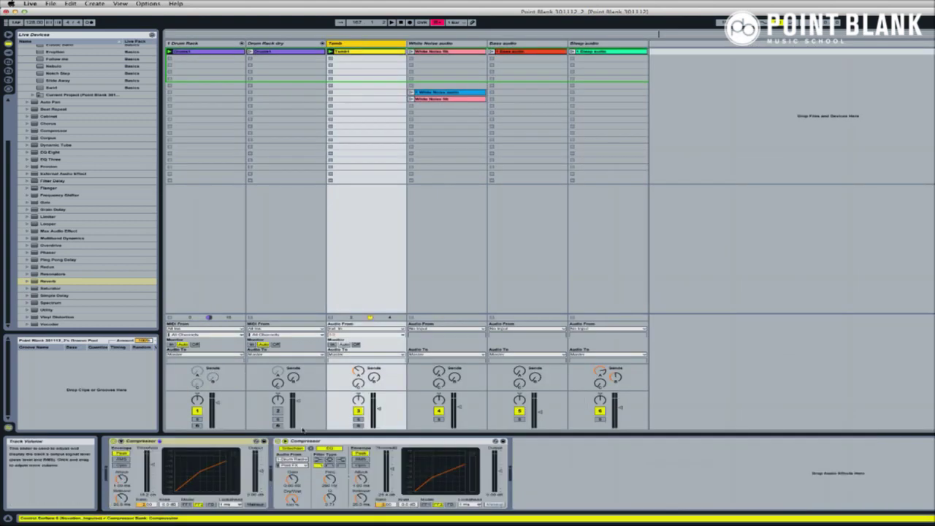
left_click(296, 459)
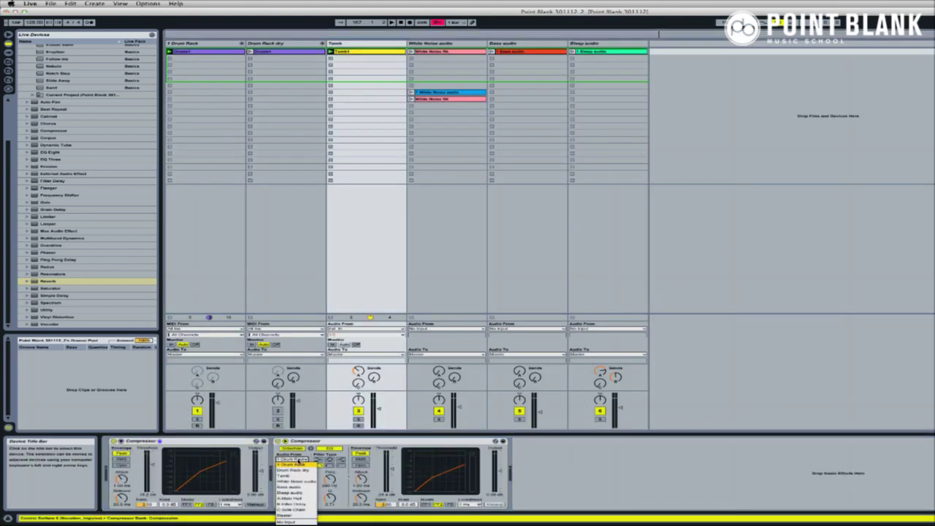
left_click(300, 509)
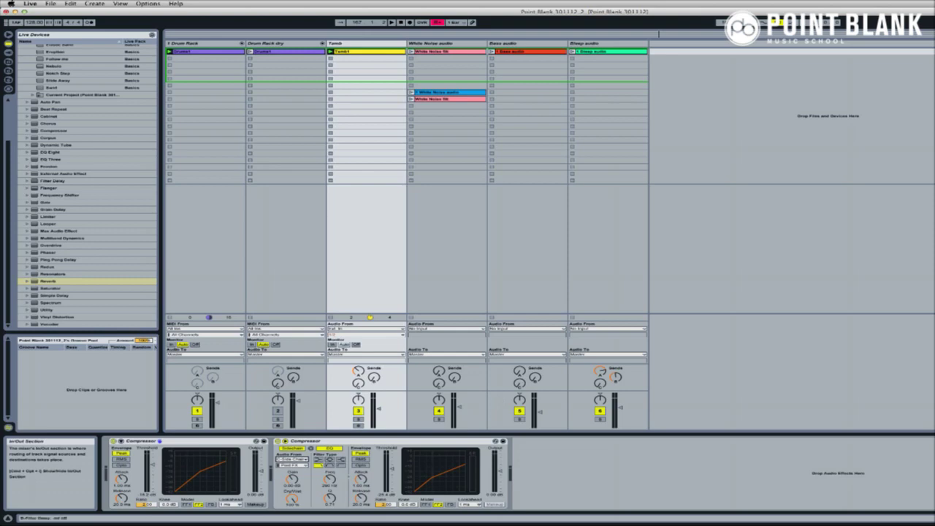
key("space")
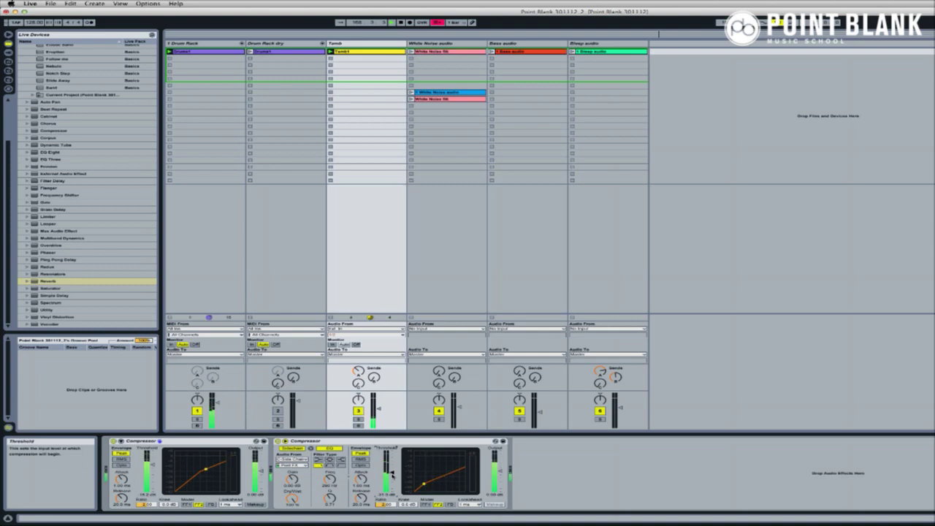
key("space")
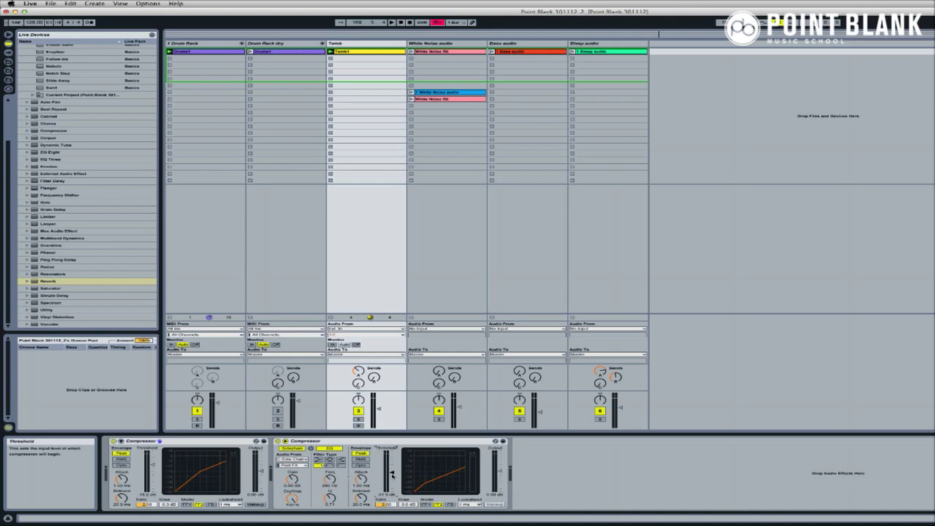
- Unfold the Drum Rack track's chains during playback and show the devices on the Parallel return chain
left_click(241, 45)
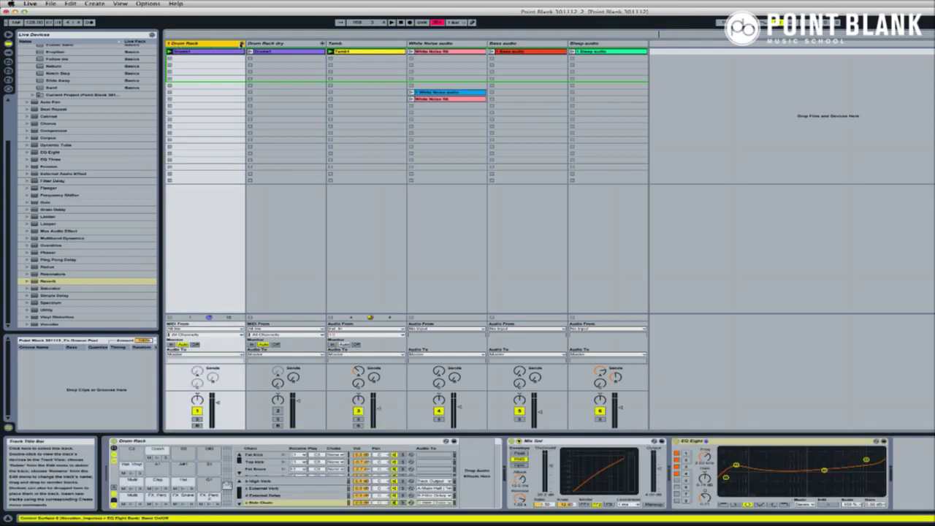
left_click(242, 43)
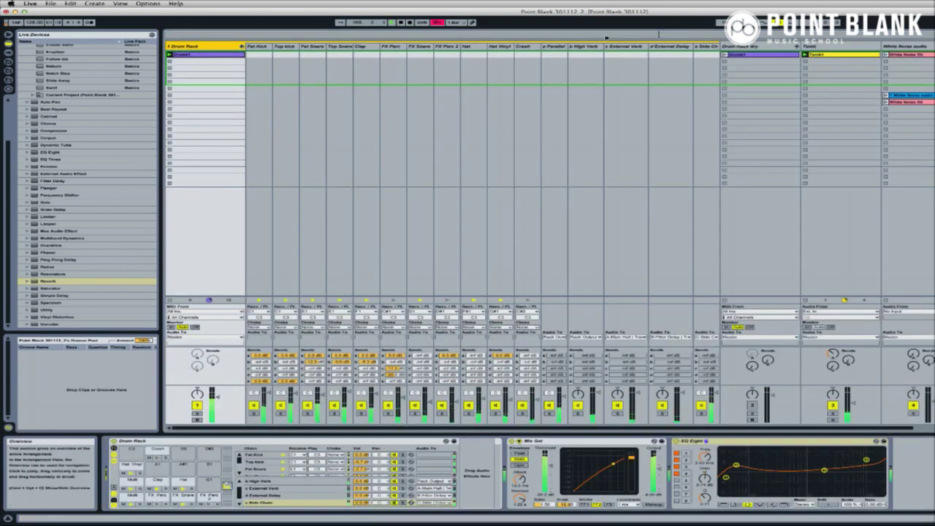
left_click(554, 46)
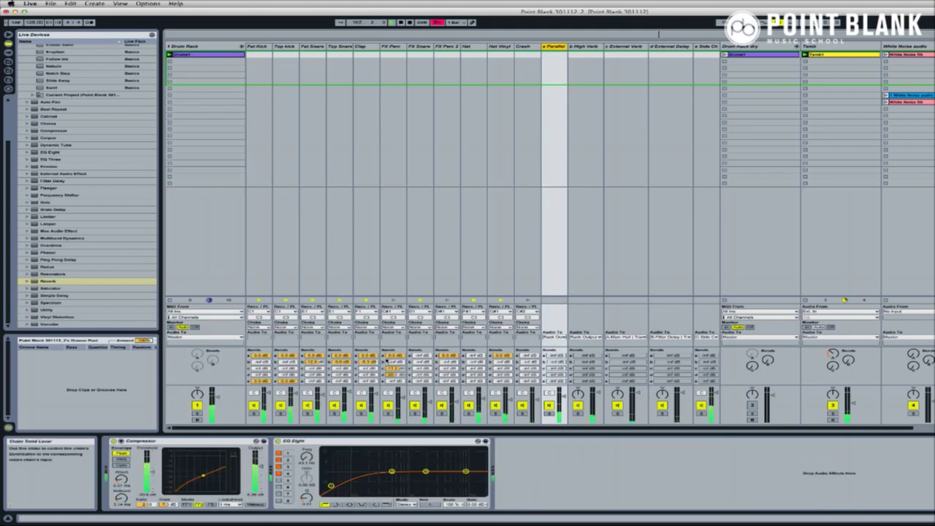